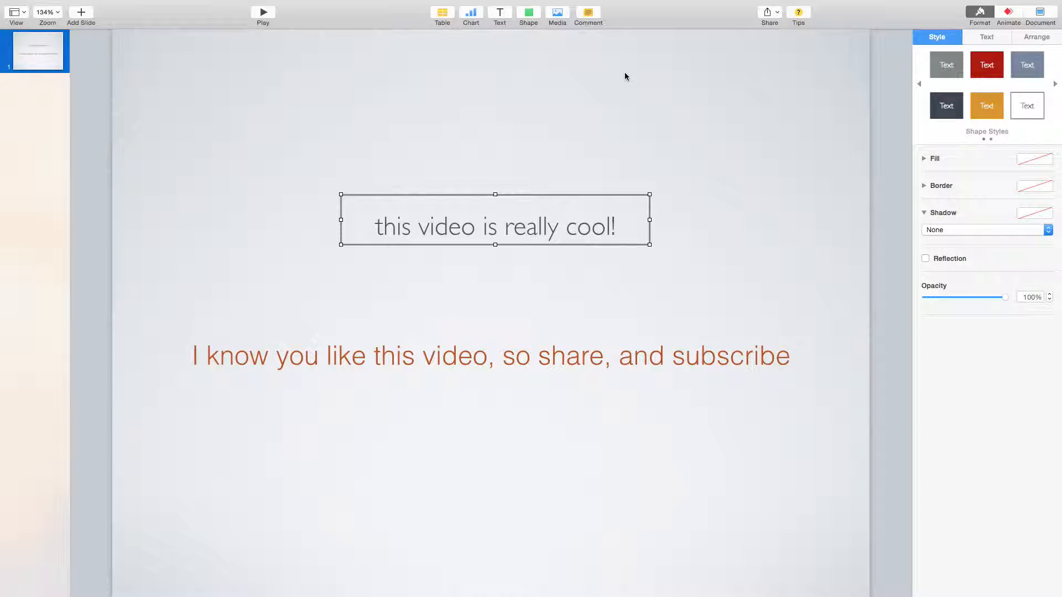
# Step: Leave full screen, add the desktop images Unknown.jpeg and Unknown-1.jpeg to the slide, and return to full screen
pyautogui.moveTo(33, 3)
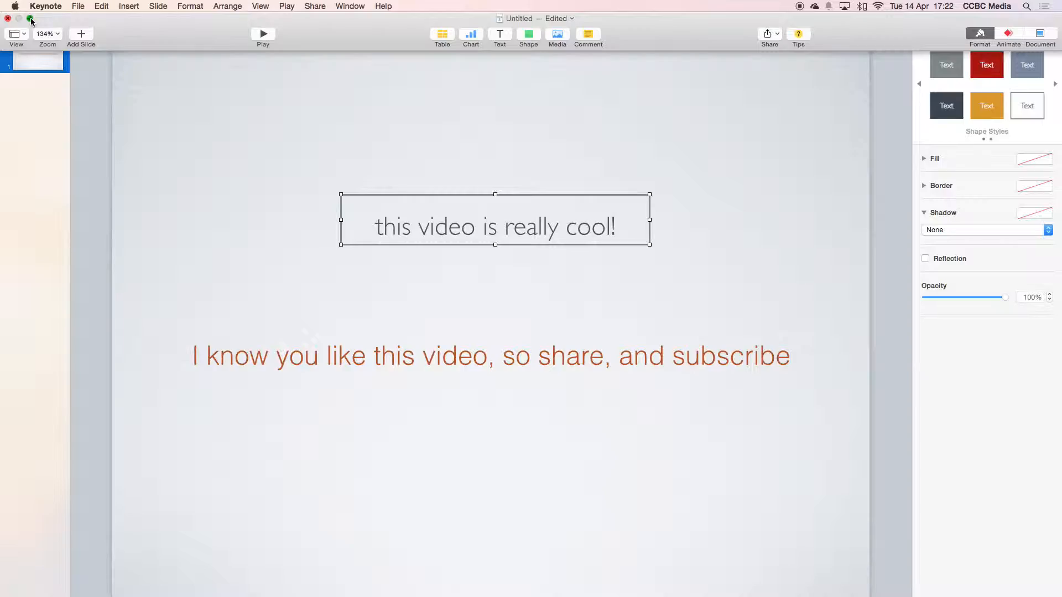
pyautogui.click(31, 19)
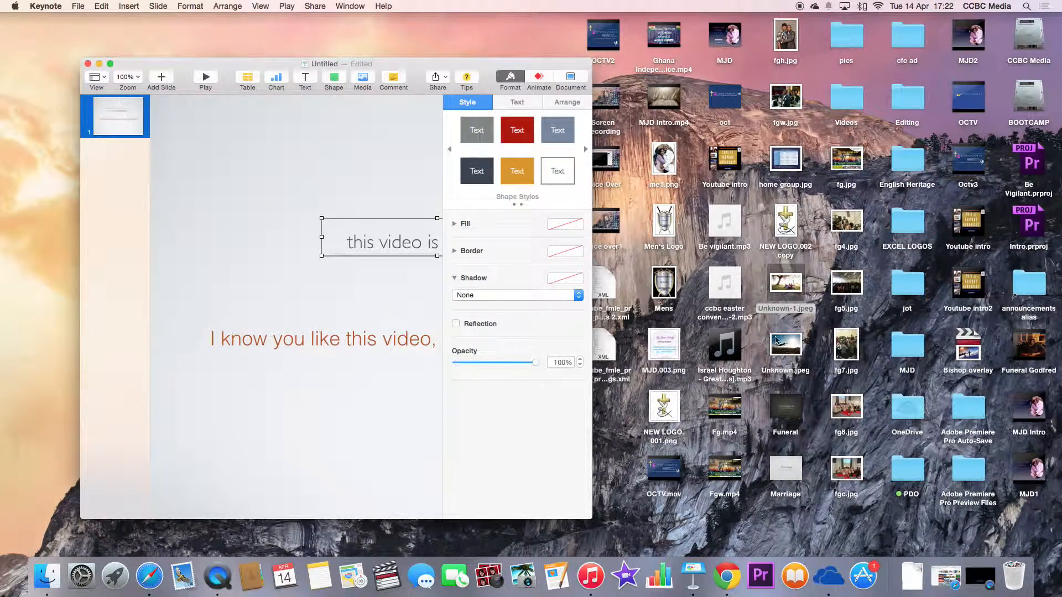
pyautogui.moveTo(785, 346); pyautogui.dragTo(282, 161)
pyautogui.moveTo(781, 288); pyautogui.dragTo(279, 289)
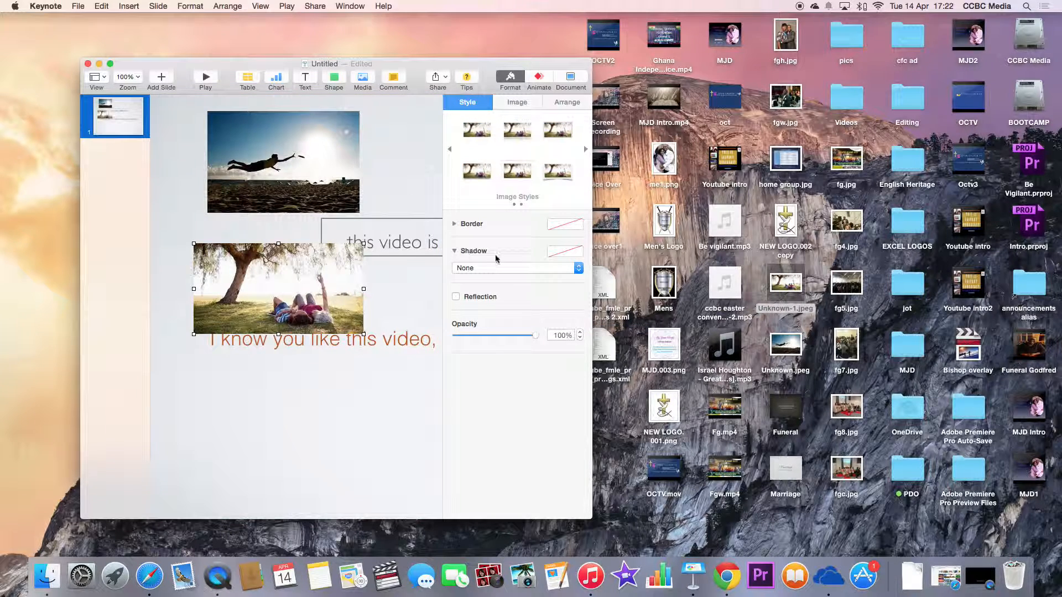
pyautogui.click(110, 66)
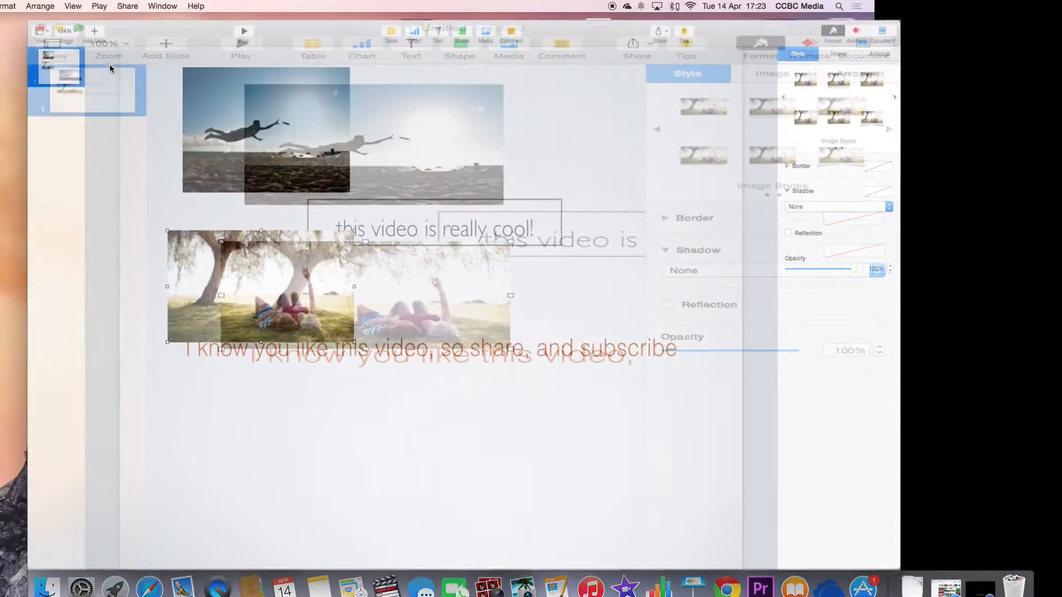
# Step: Arrange the tree photo and the beach photo at opposite sides above the orange text, with the "this video is really cool!" box above them
pyautogui.click(352, 150)
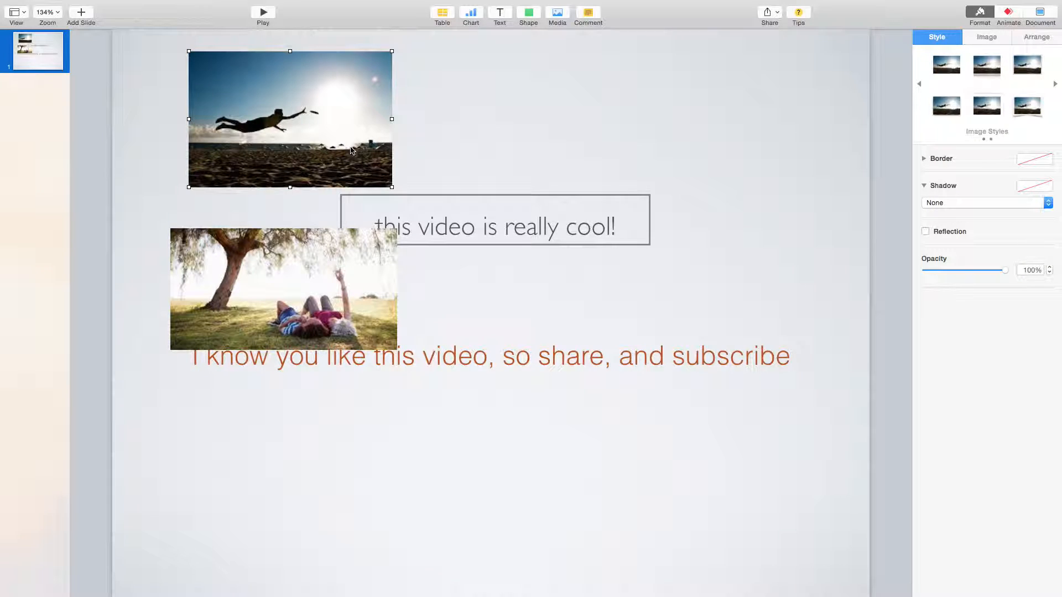
pyautogui.click(508, 358)
pyautogui.click(507, 239)
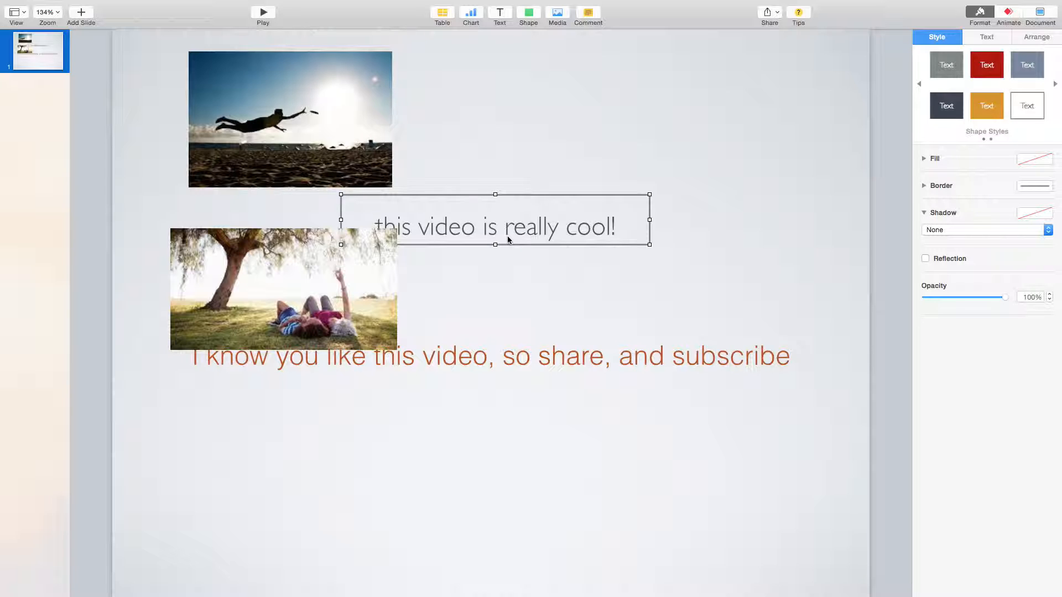
pyautogui.click(363, 170)
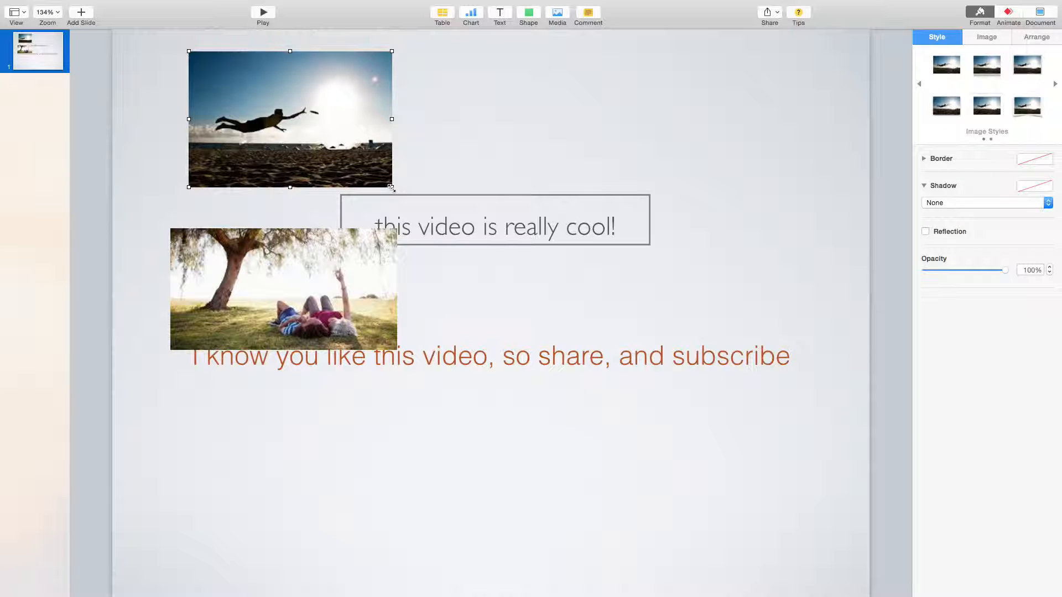
pyautogui.moveTo(314, 154); pyautogui.dragTo(770, 316)
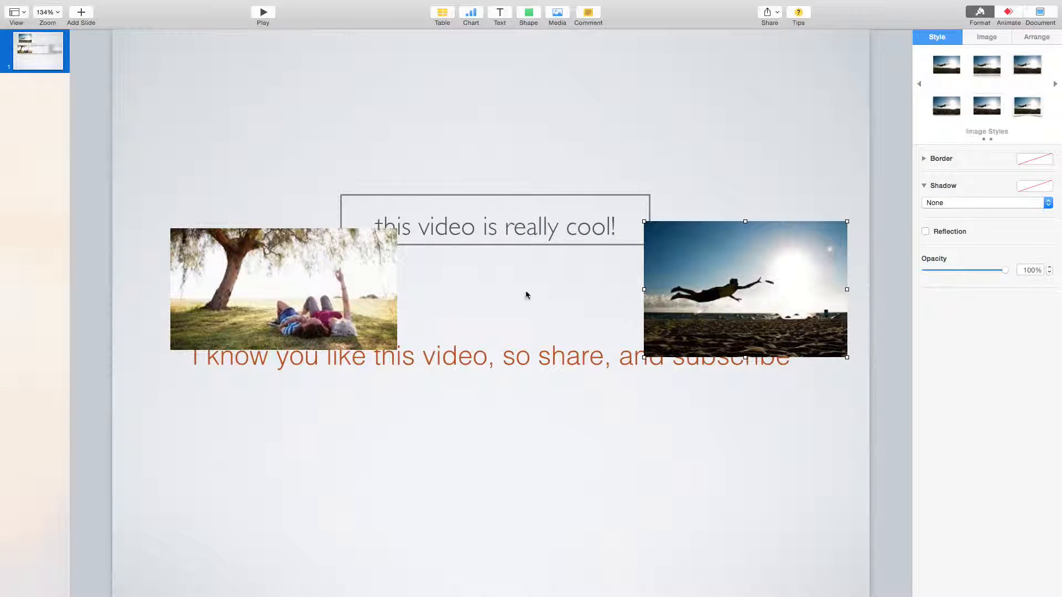
pyautogui.moveTo(357, 278); pyautogui.dragTo(339, 276)
pyautogui.moveTo(442, 226); pyautogui.dragTo(438, 112)
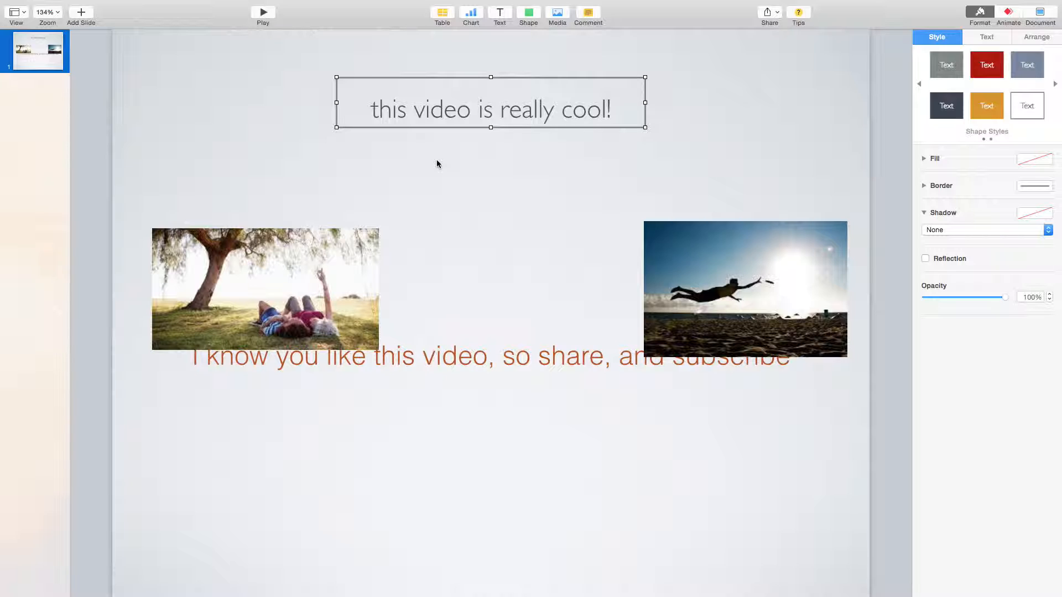
pyautogui.moveTo(332, 261); pyautogui.dragTo(334, 242)
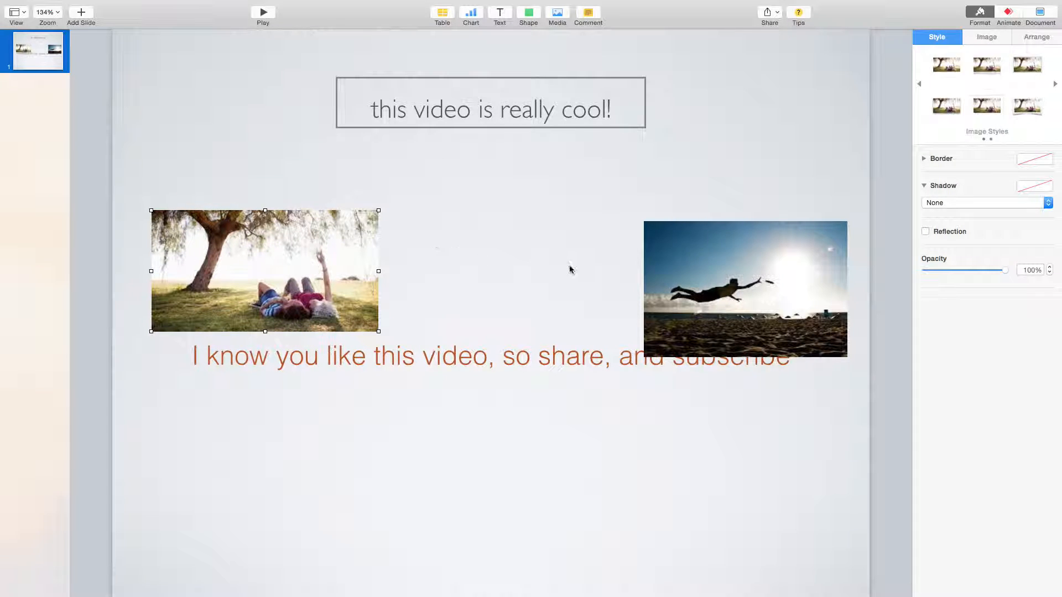
pyautogui.moveTo(670, 272); pyautogui.dragTo(675, 254)
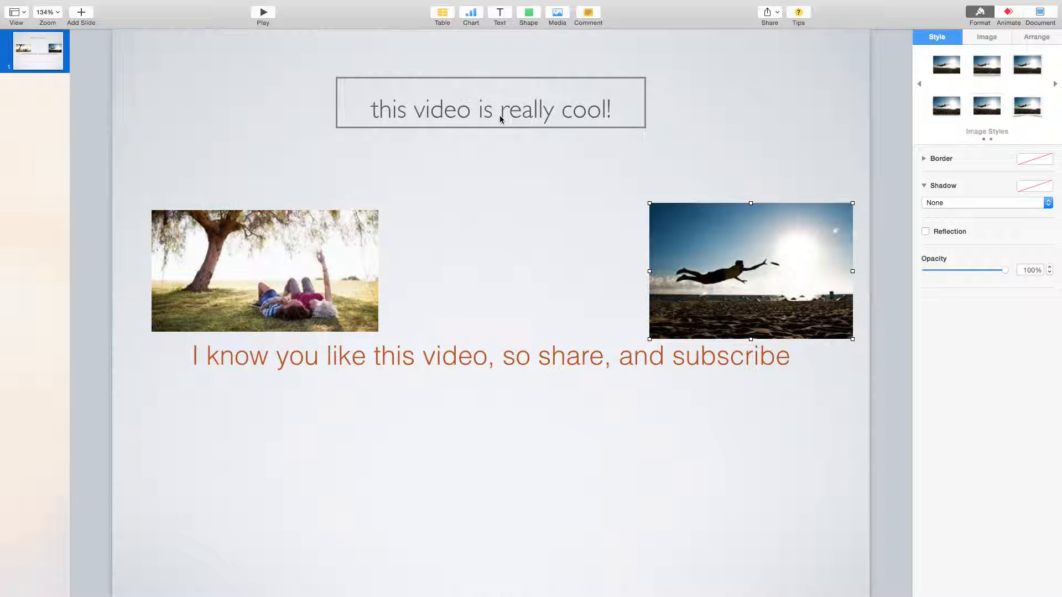
# Step: Add a Twist and Scale build-in effect to the "this video is really cool!" text box
pyautogui.click(1009, 14)
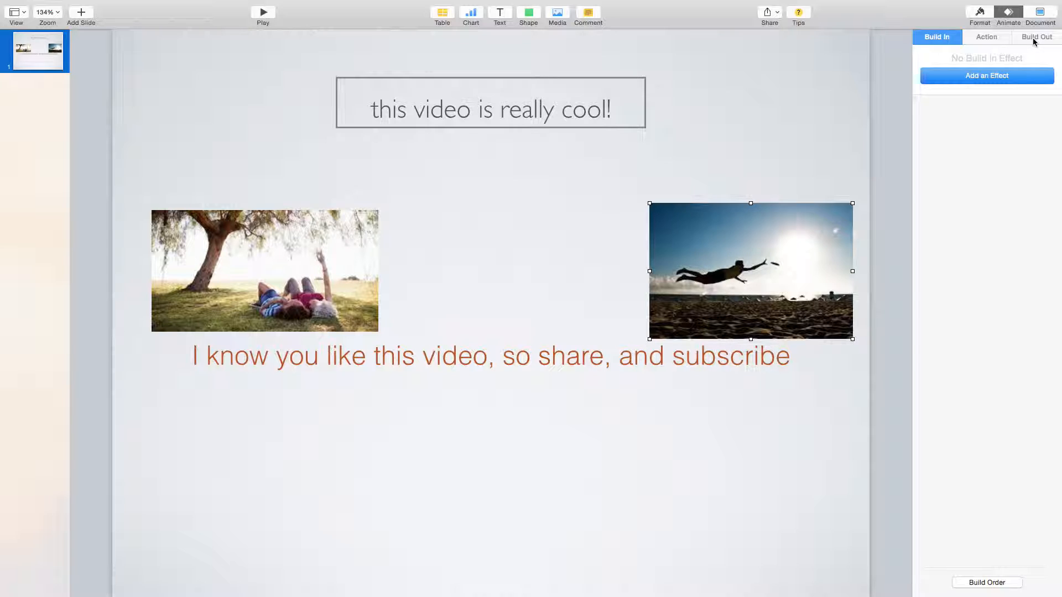
pyautogui.click(570, 105)
pyautogui.click(975, 78)
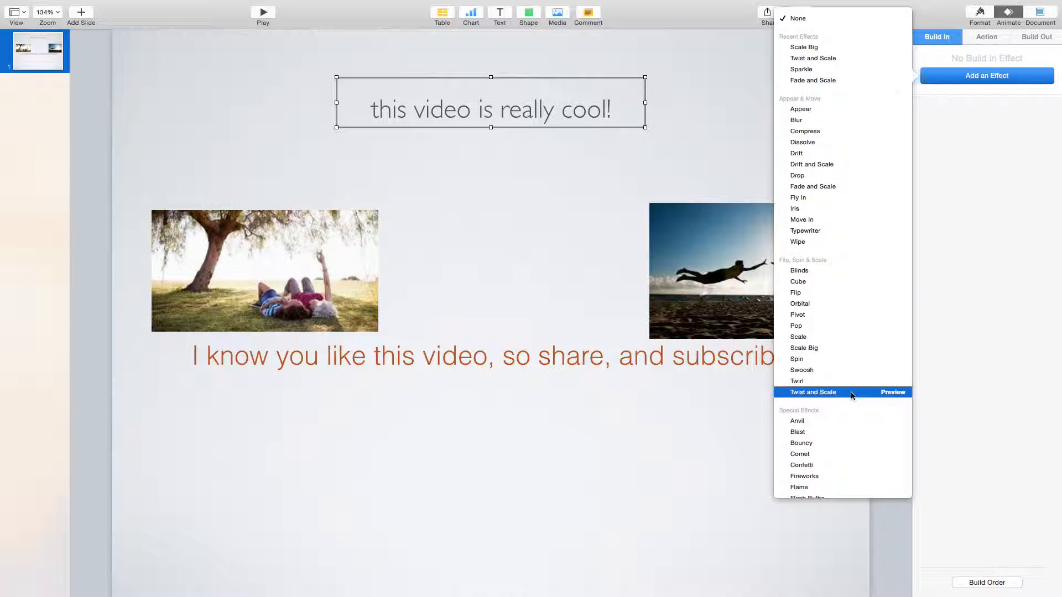
pyautogui.press('Escape')
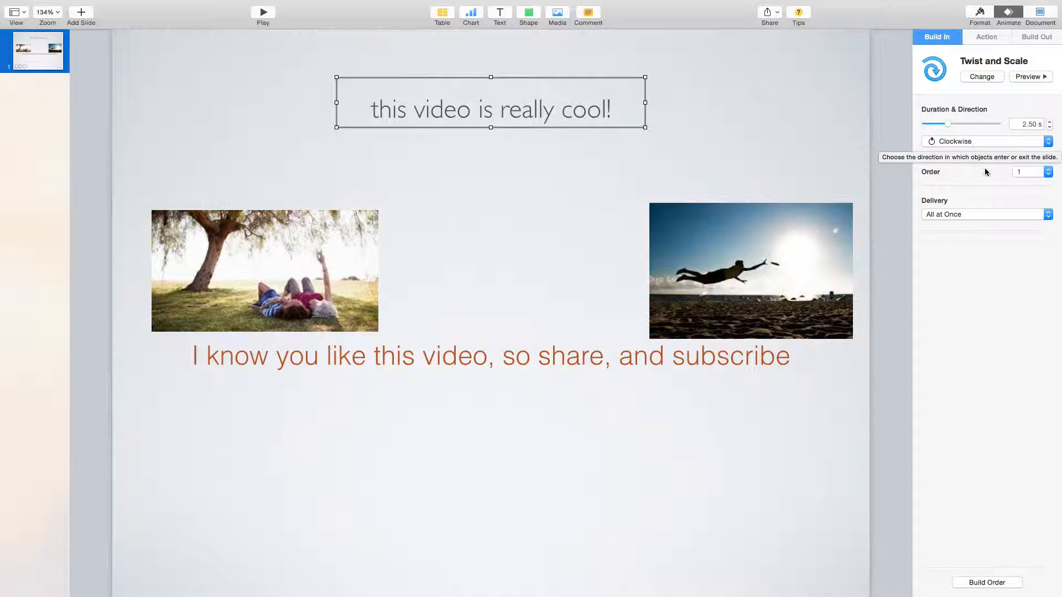
pyautogui.click(1048, 215)
pyautogui.click(1048, 215)
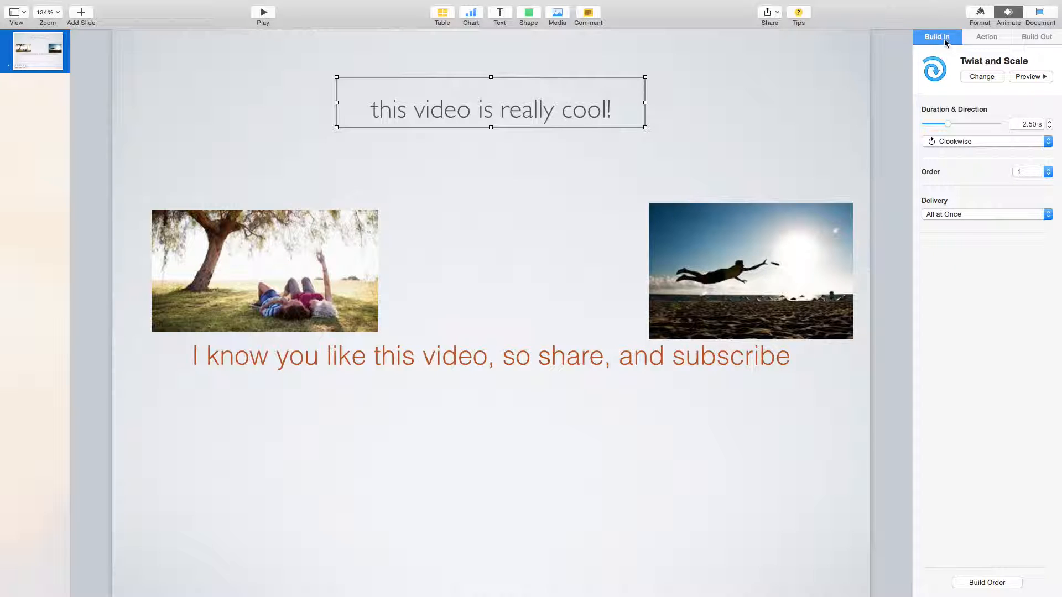
# Step: Preview Typewriter, Iris, Drift and Scale, Dissolve and Squish as build-ins for the title text box, and apply Squish
pyautogui.click(982, 77)
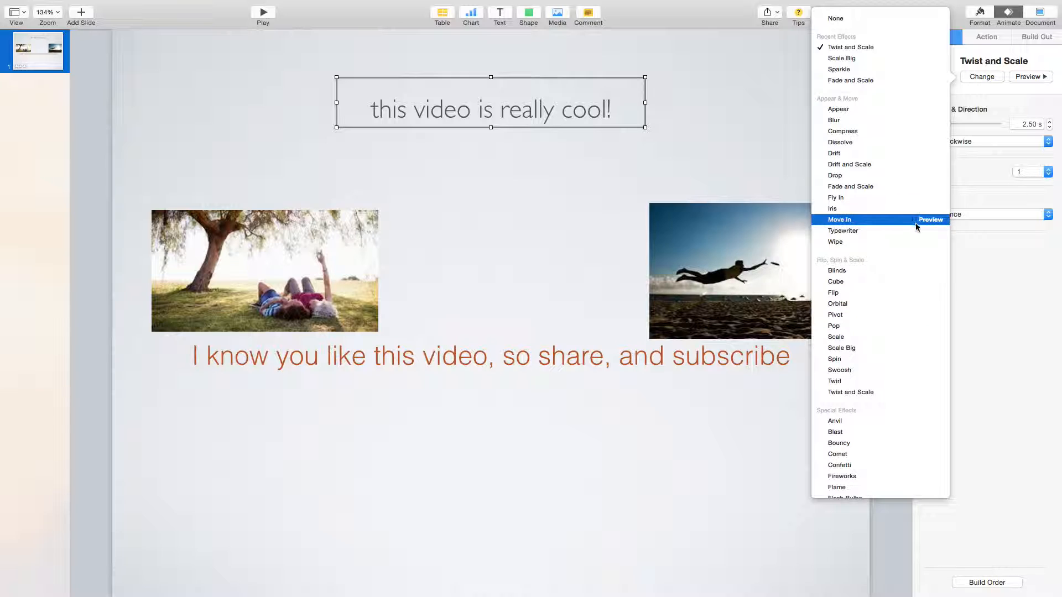
pyautogui.click(939, 230)
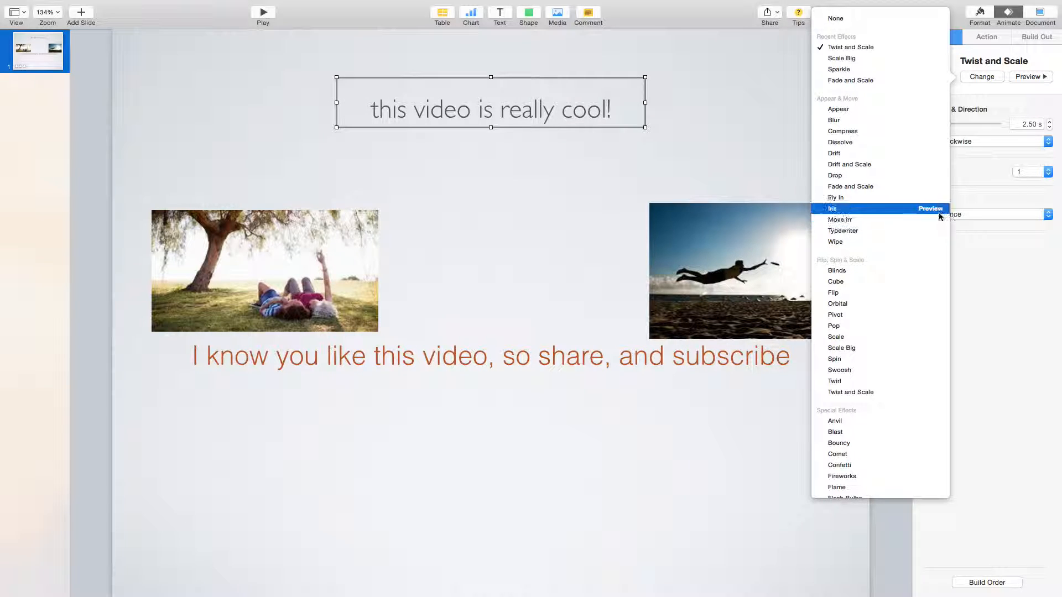
pyautogui.click(940, 210)
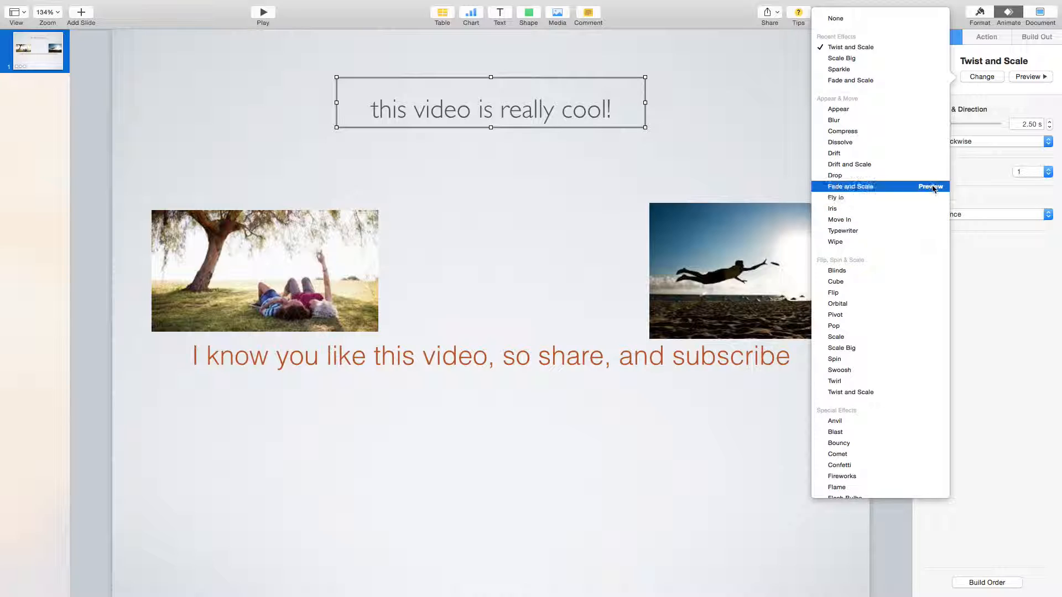
pyautogui.click(940, 166)
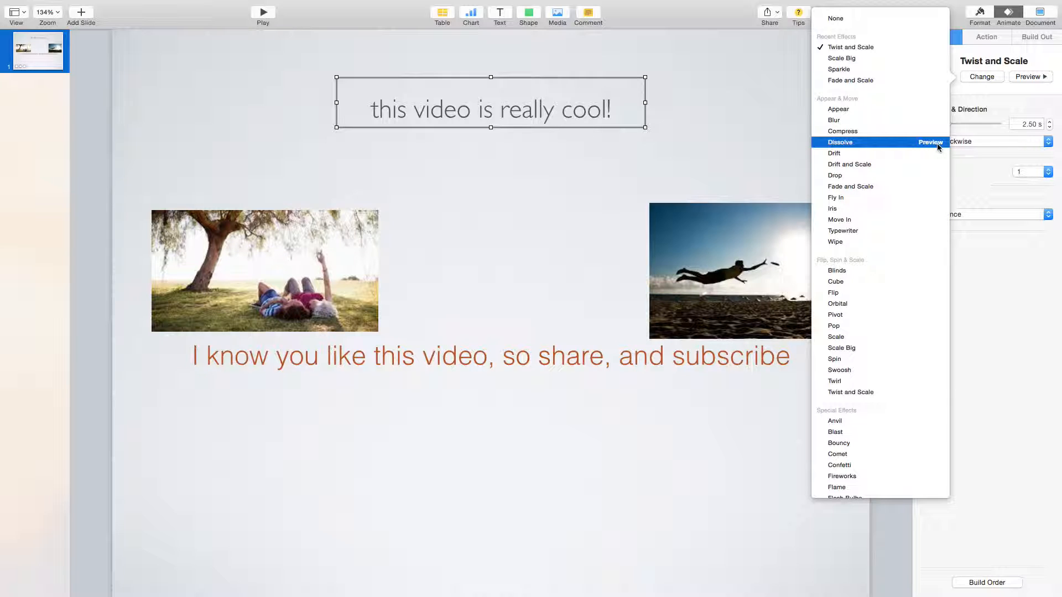
pyautogui.click(938, 142)
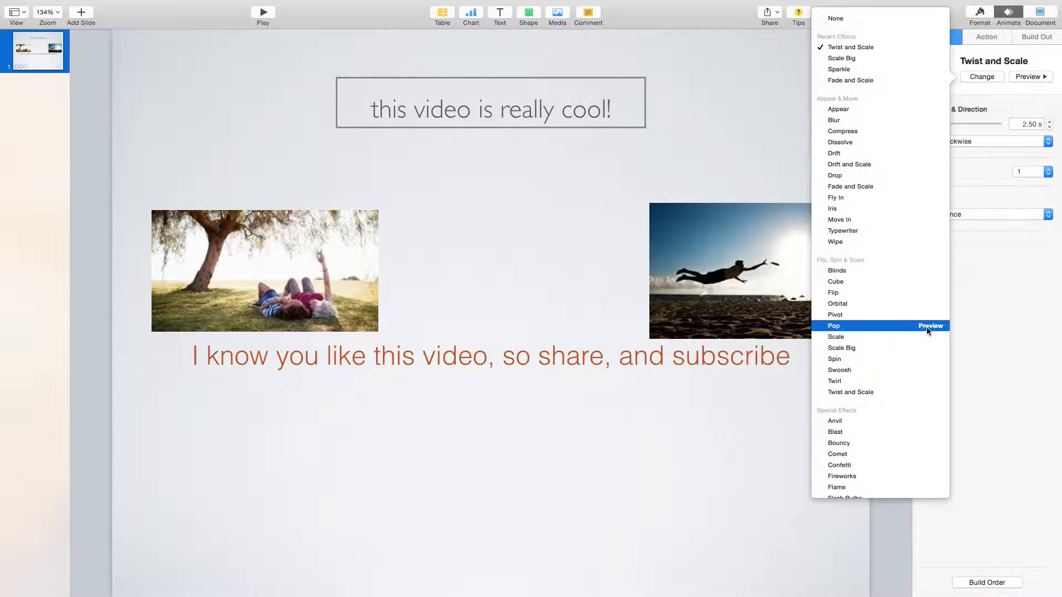
pyautogui.scroll(-1, 926, 326)
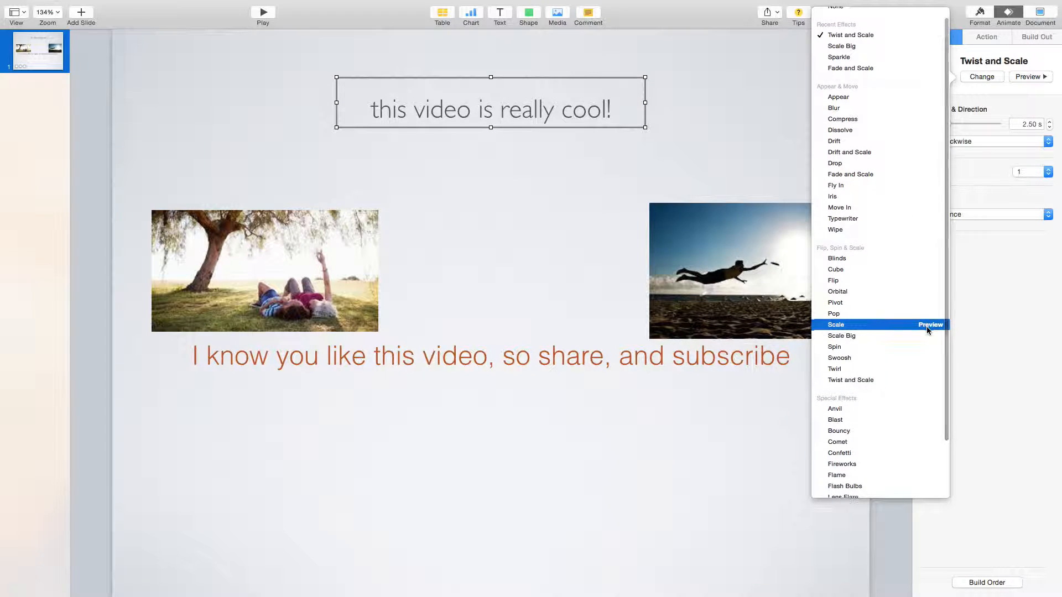
pyautogui.scroll(-3, 927, 329)
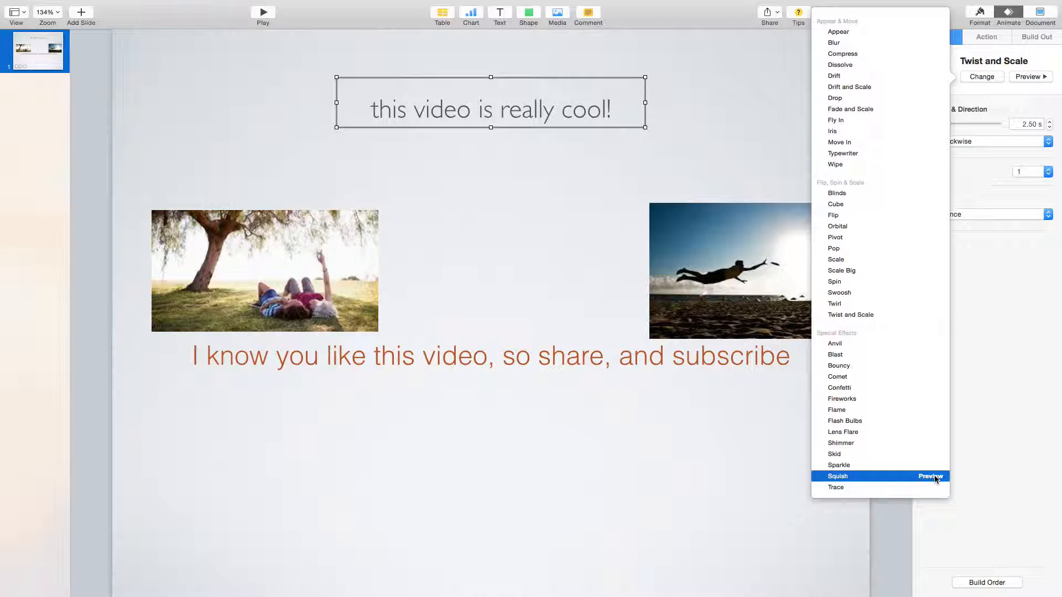
pyautogui.click(930, 476)
pyautogui.click(856, 478)
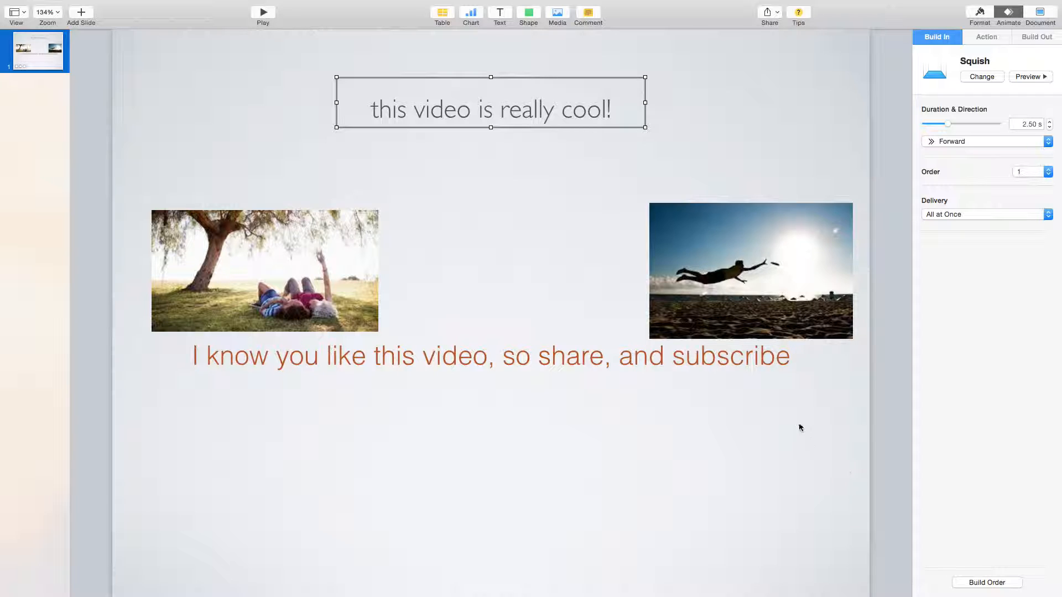
# Step: Check the direction options of the Squish build-in on the title text box
pyautogui.click(808, 321)
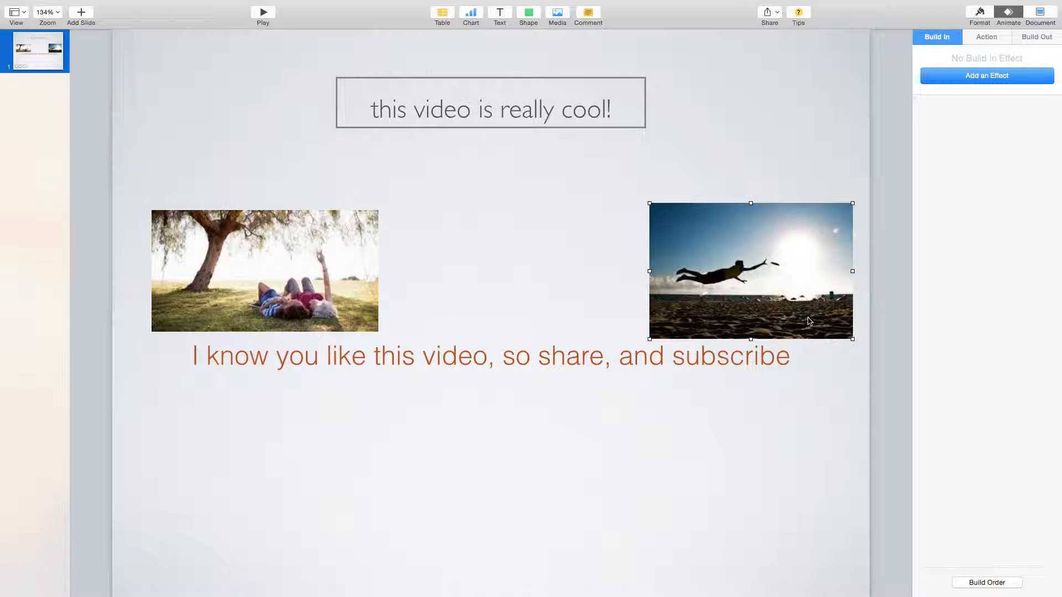
pyautogui.click(479, 102)
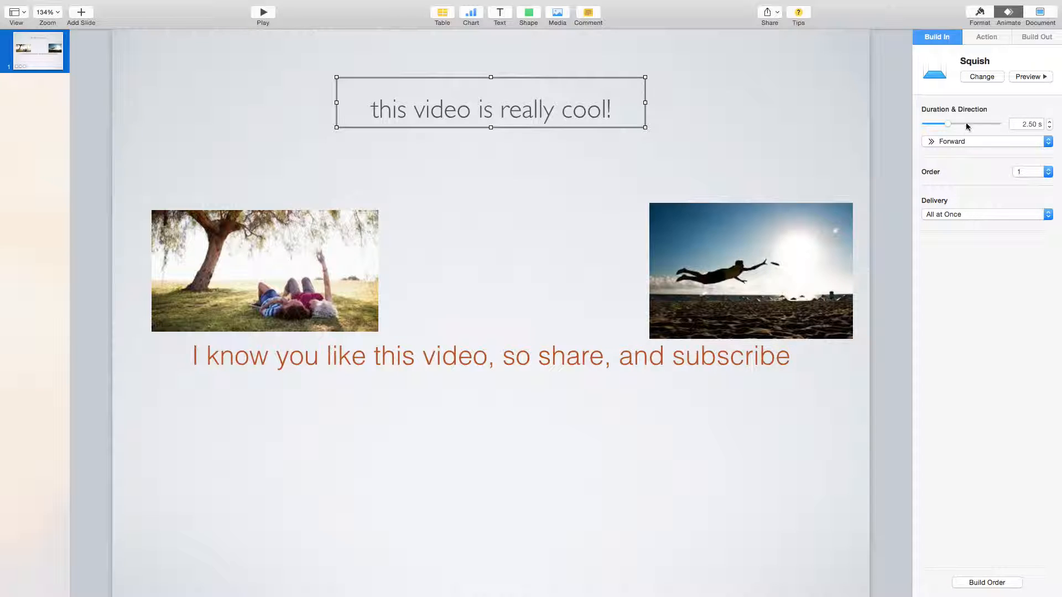
pyautogui.click(1048, 142)
pyautogui.click(1050, 144)
pyautogui.click(1050, 144)
pyautogui.click(1051, 144)
# Step: Preview the Pulse, Pop and Jiggle actions on the title text box and give it a Flip action
pyautogui.click(988, 41)
pyautogui.click(996, 77)
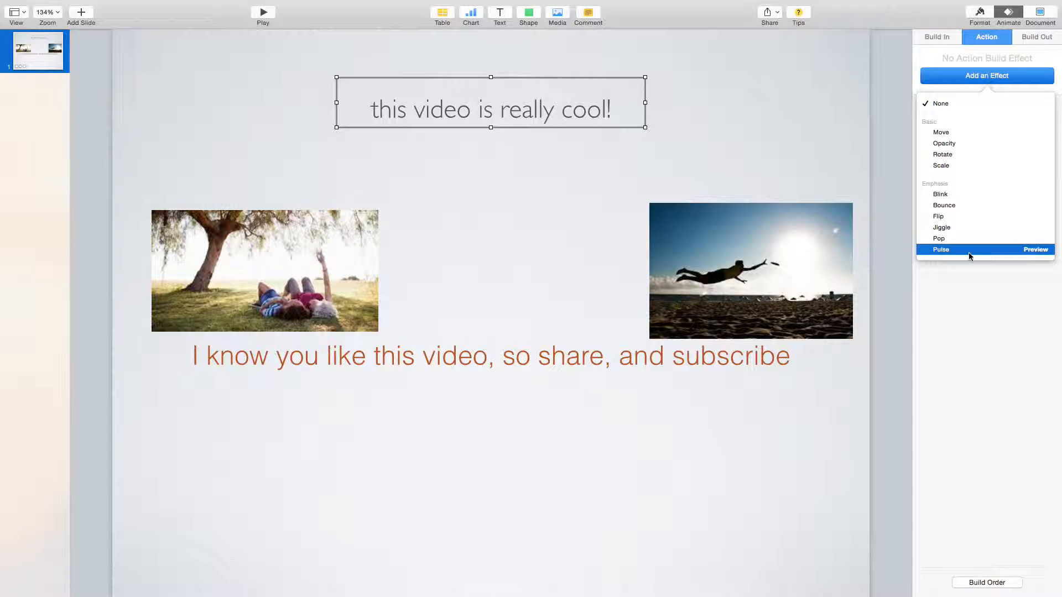
pyautogui.click(1036, 249)
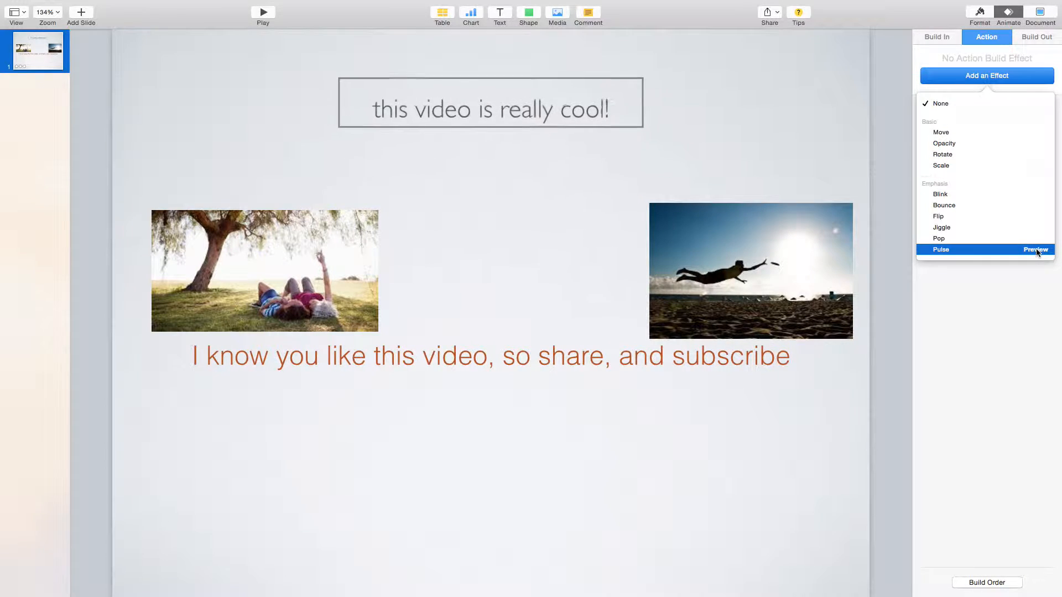
pyautogui.click(1035, 240)
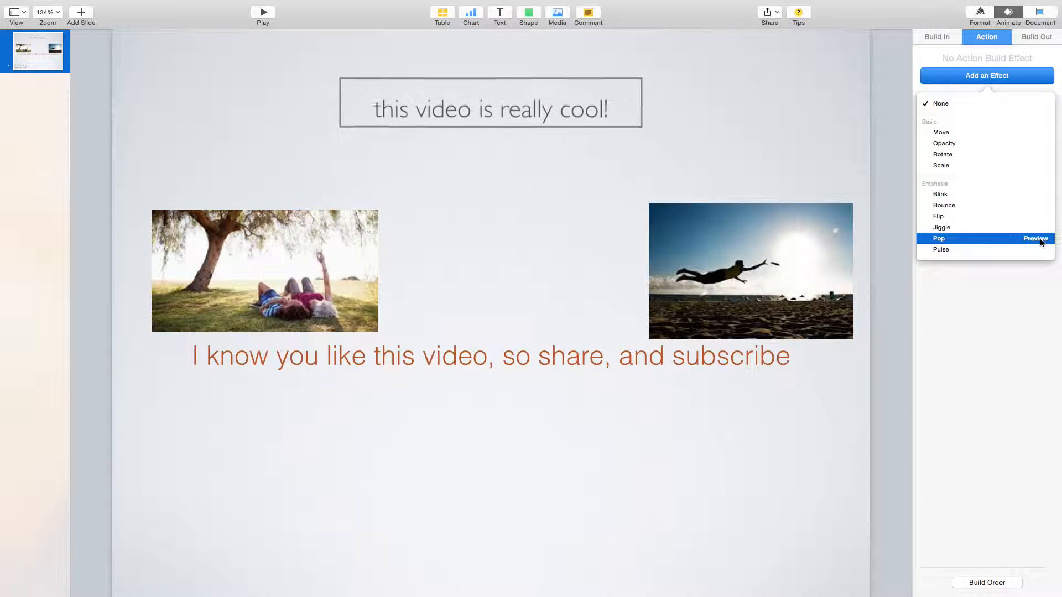
pyautogui.click(1040, 228)
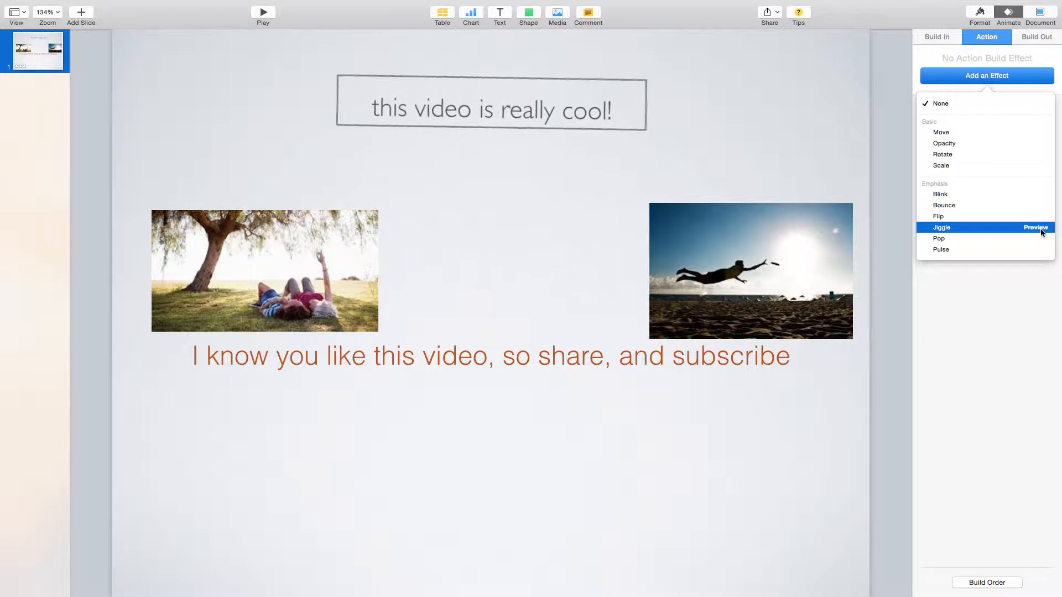
pyautogui.click(1041, 220)
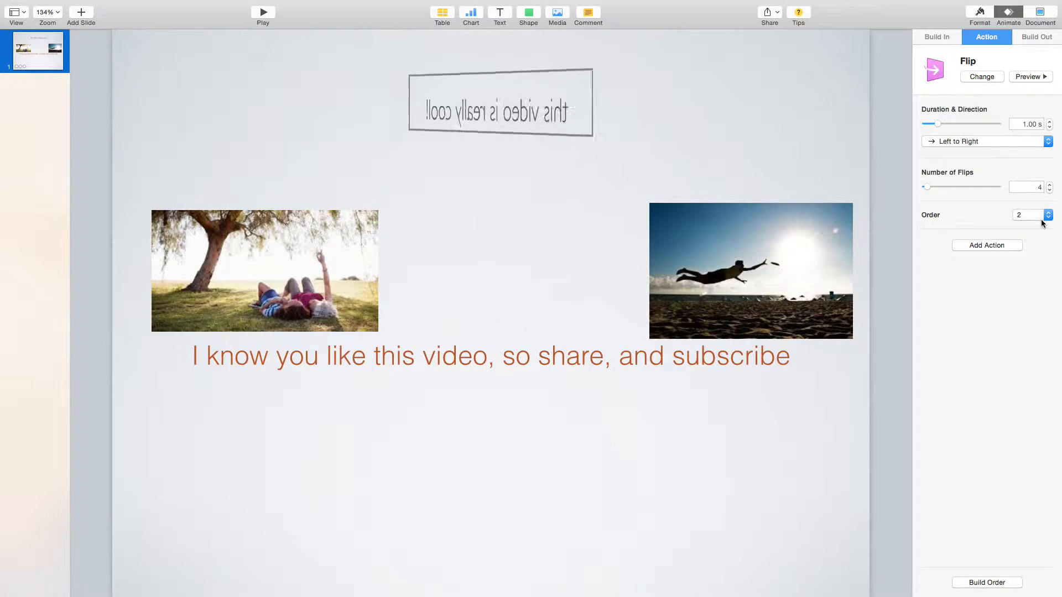
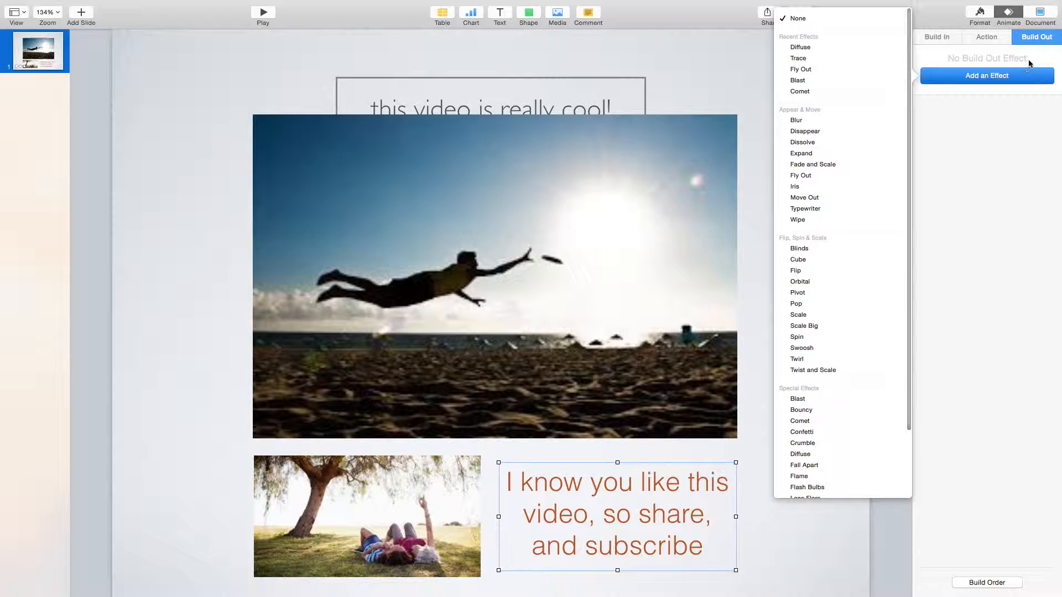
# Step: Move the title text box up clear of the large beach photo and play the slideshow to check the animations
pyautogui.click(1030, 59)
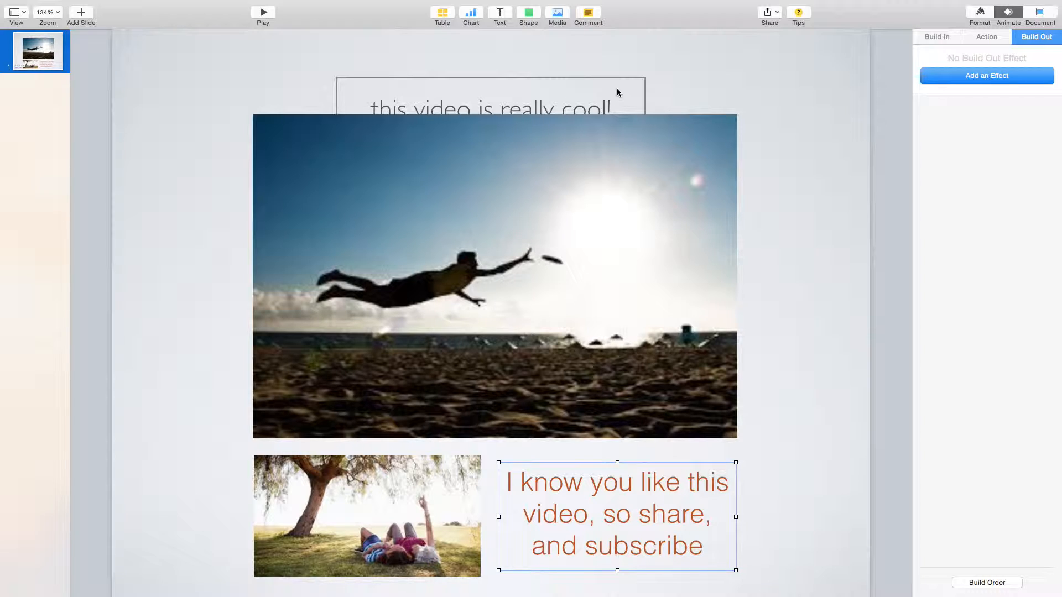
pyautogui.moveTo(617, 89); pyautogui.dragTo(614, 61)
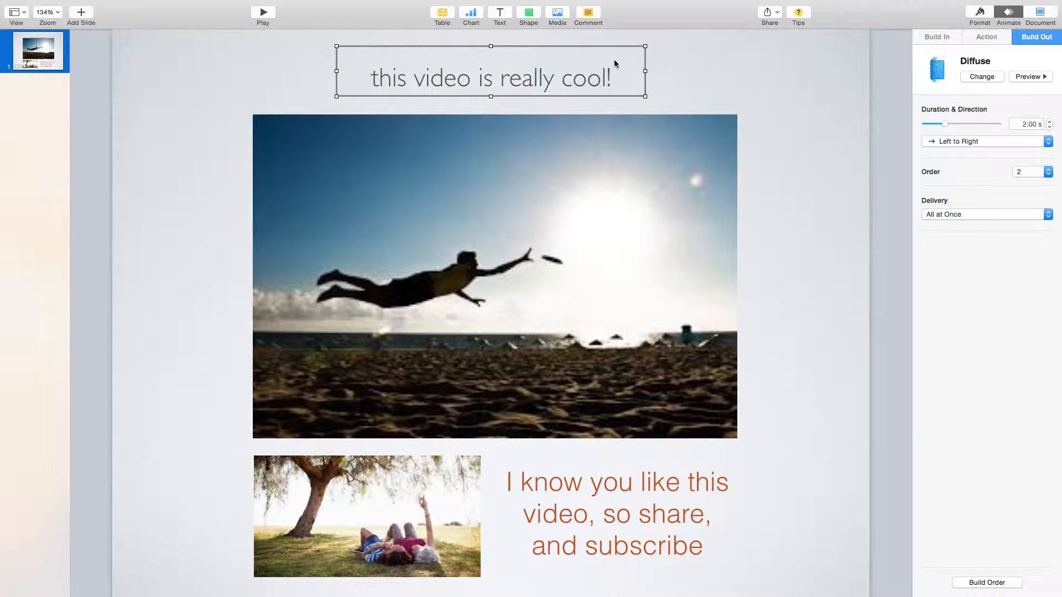
pyautogui.click(263, 14)
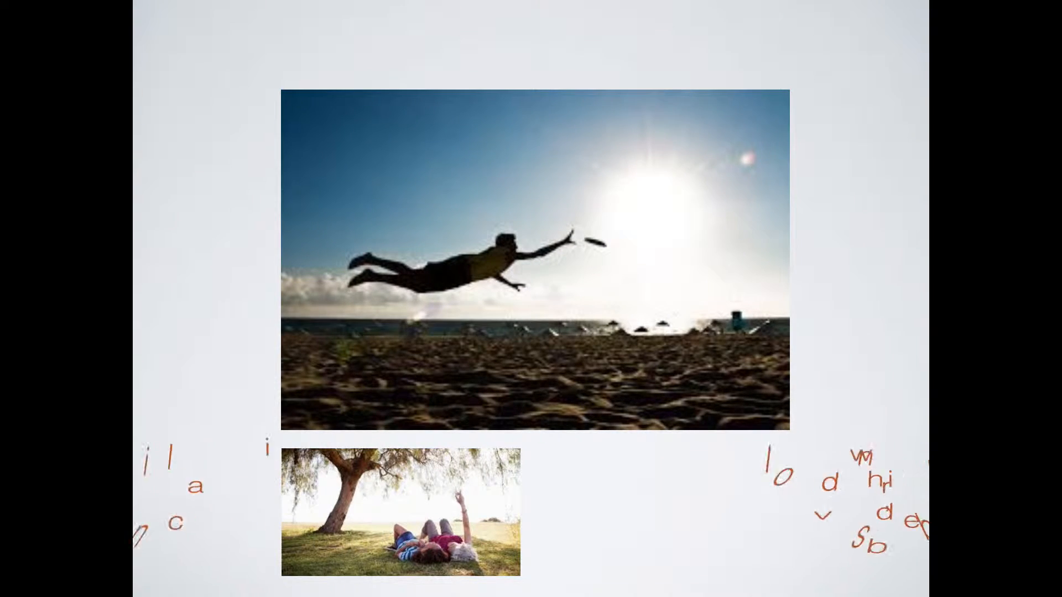
pyautogui.press('Escape')
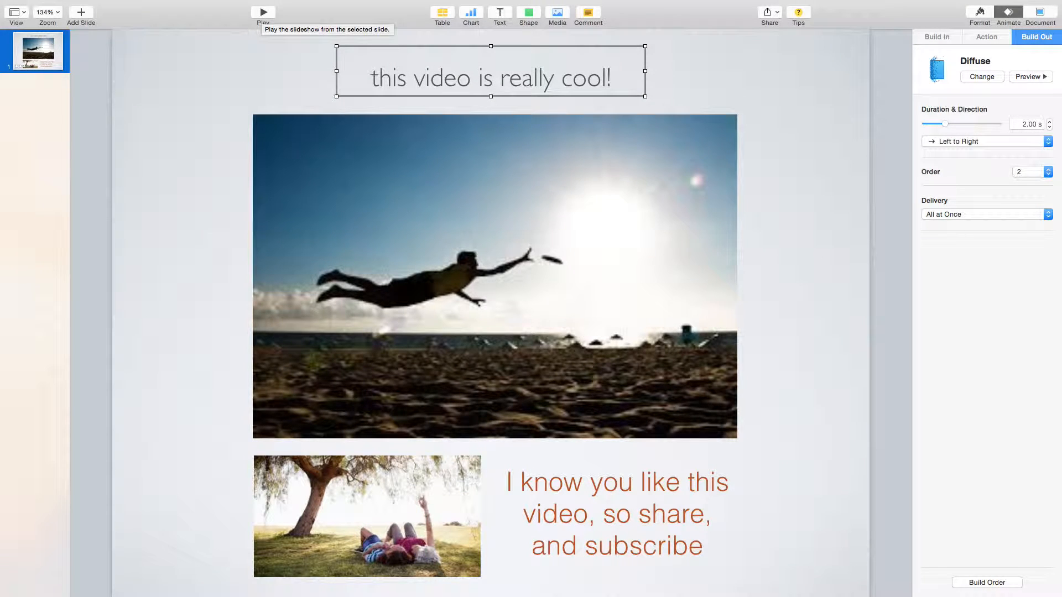
# Step: Open the build order and move the title text box's Diffuse build-out to the end of the sequence
pyautogui.click(987, 582)
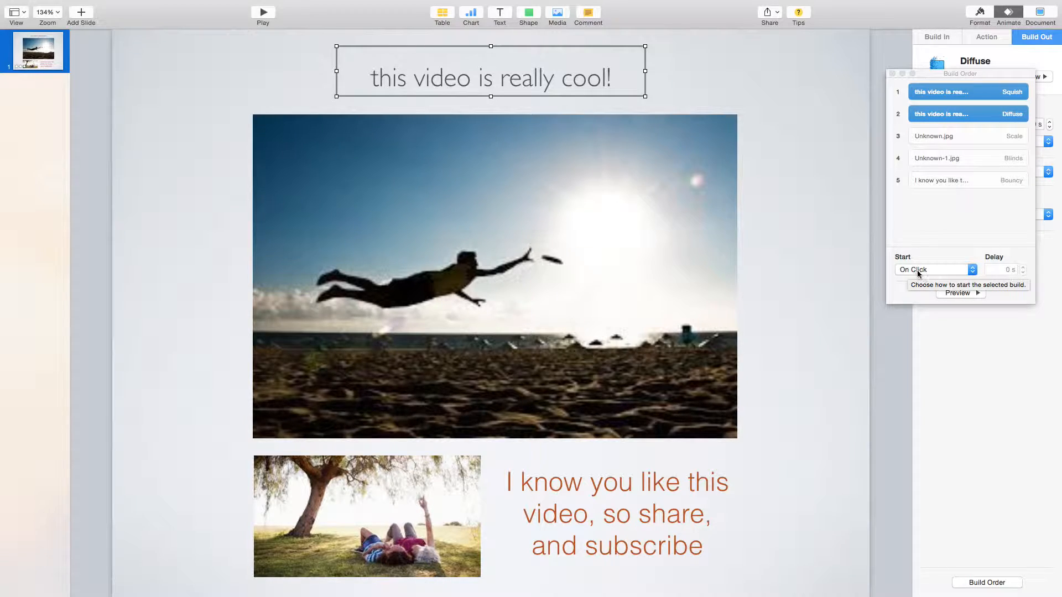
pyautogui.click(947, 95)
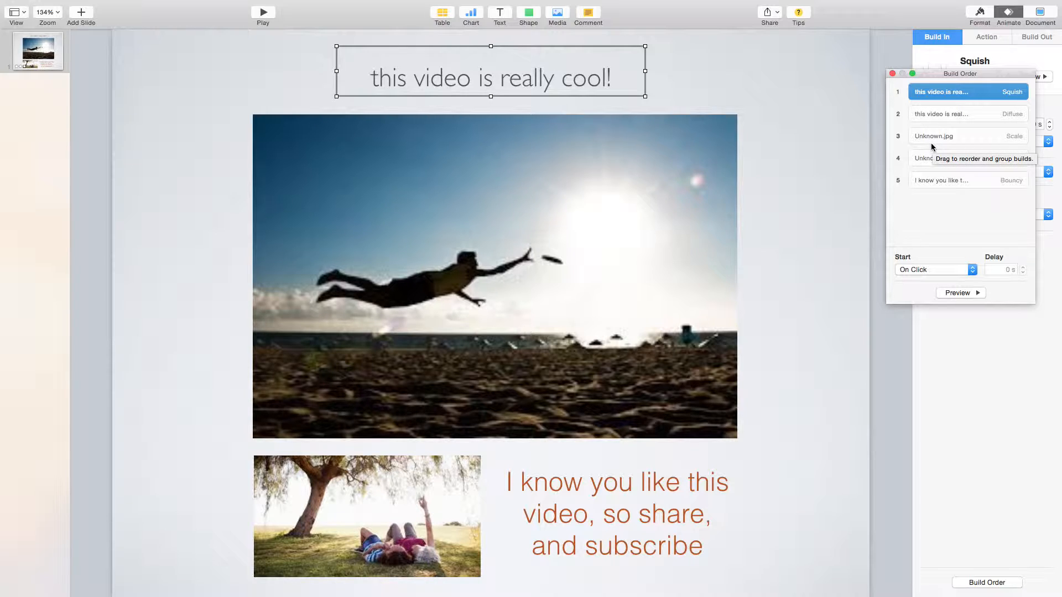
pyautogui.click(950, 114)
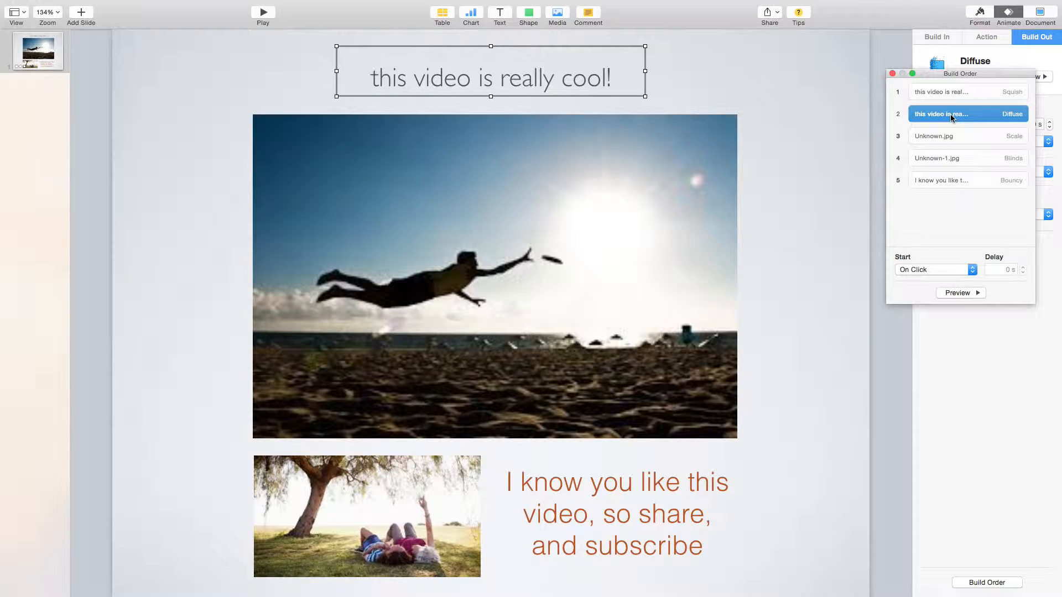
pyautogui.moveTo(950, 114); pyautogui.dragTo(951, 205)
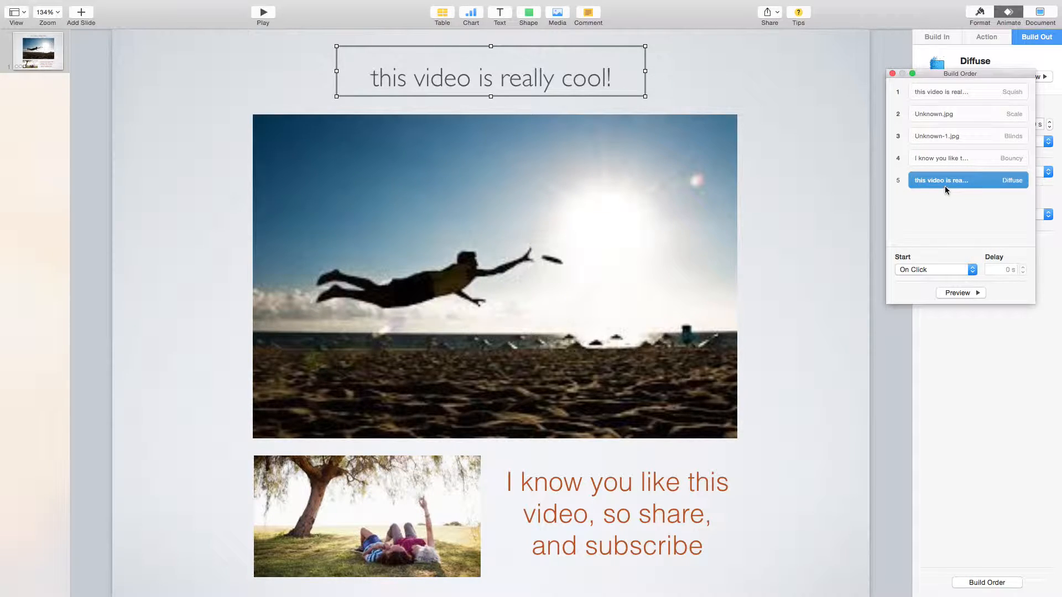
# Step: Set the title text box's Squish build-in to start After Transition
pyautogui.click(941, 92)
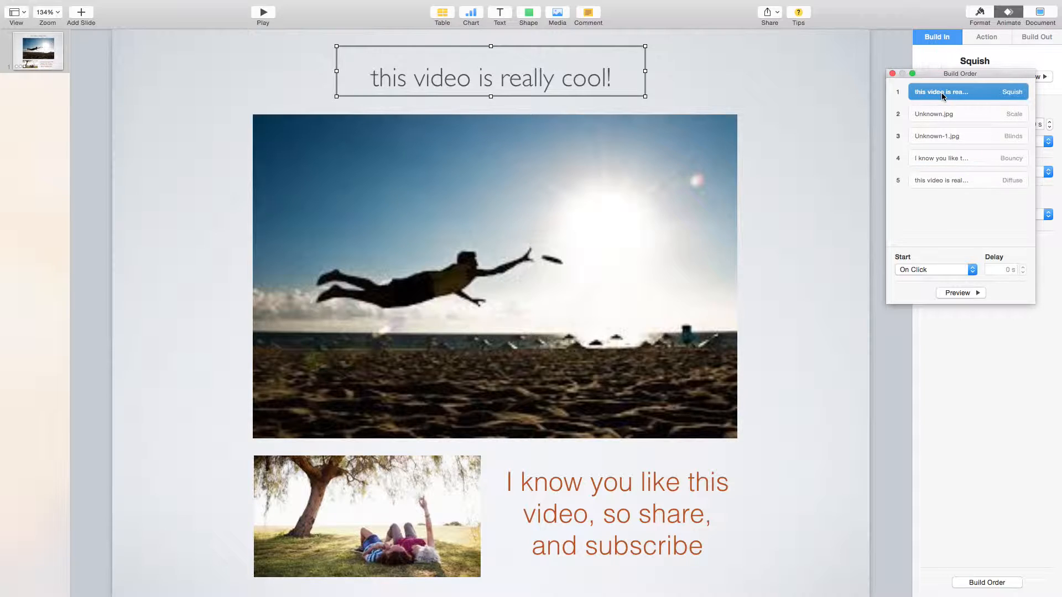
pyautogui.click(971, 269)
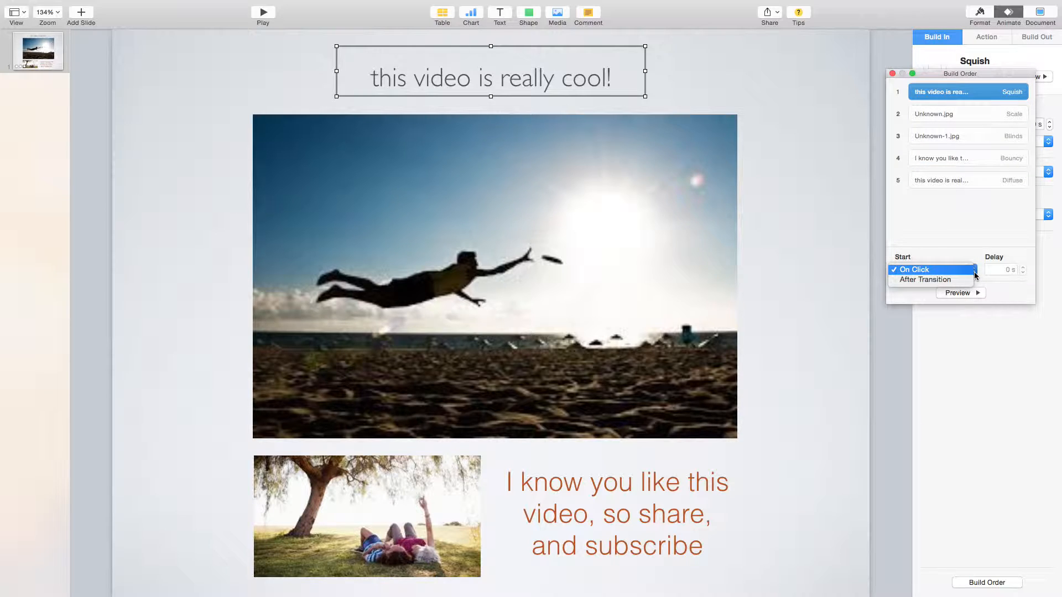
pyautogui.click(935, 279)
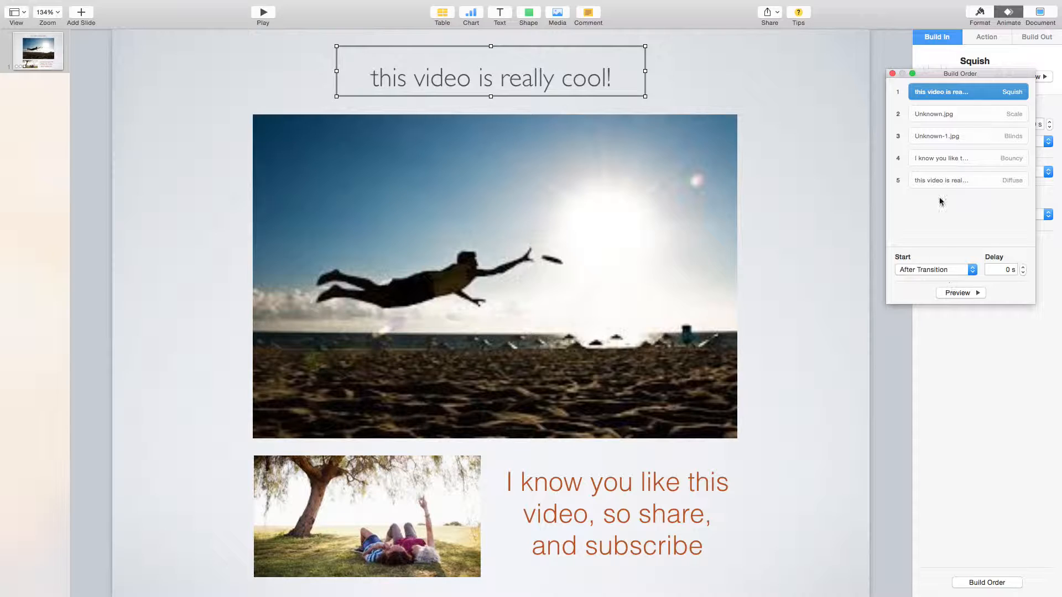
# Step: Set the Scale build-in of the large beach photo, Unknown.jpg, to start After Build 1
pyautogui.click(940, 117)
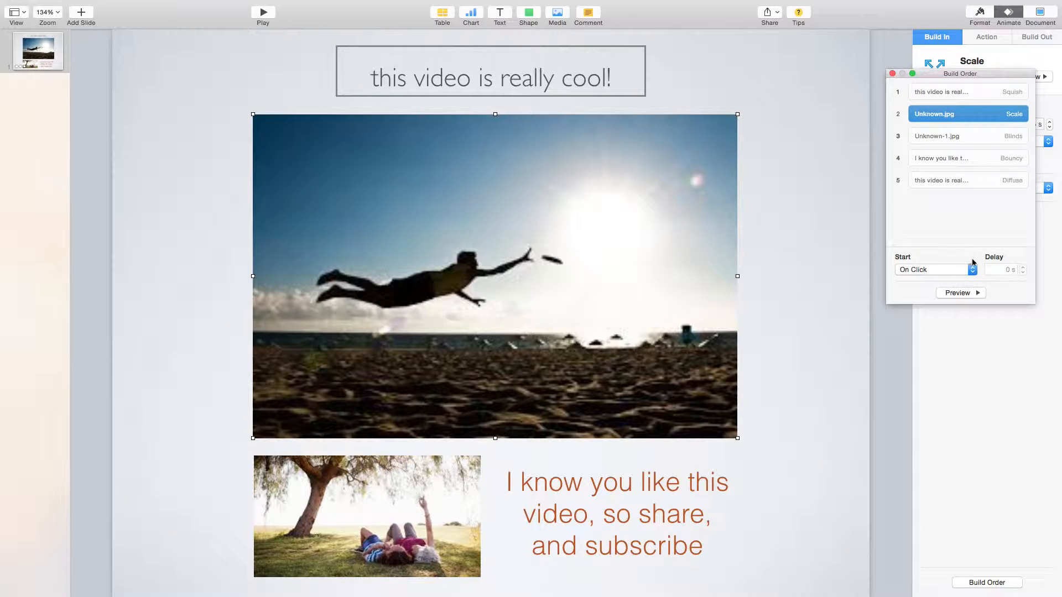
pyautogui.click(972, 270)
pyautogui.click(963, 280)
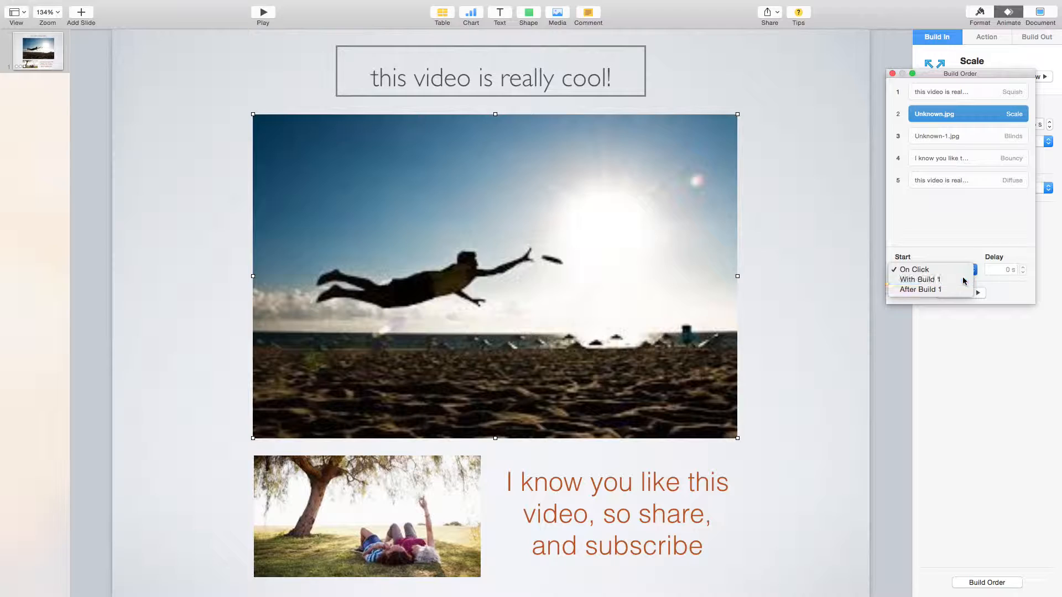
pyautogui.click(974, 270)
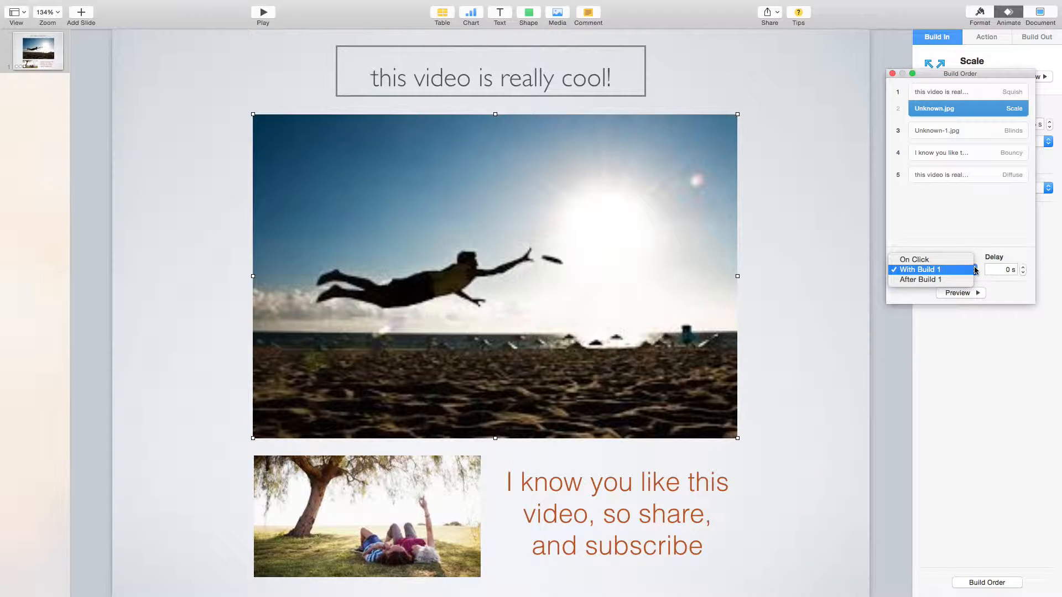
pyautogui.click(965, 280)
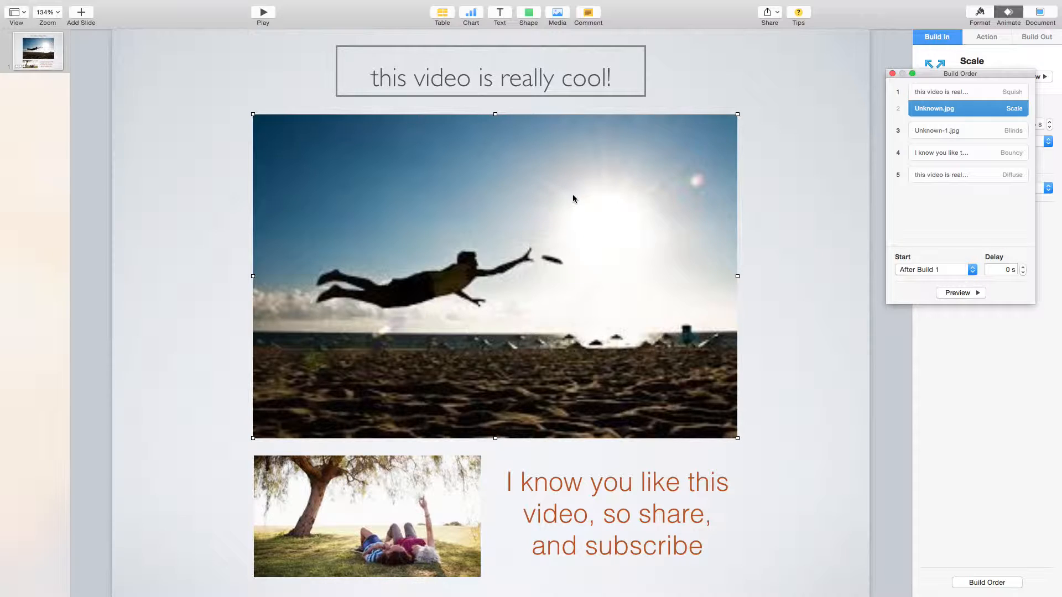
# Step: Set the Blinds build-in of the smaller tree photo, Unknown-1.jpg, to start After Build 2
pyautogui.click(928, 135)
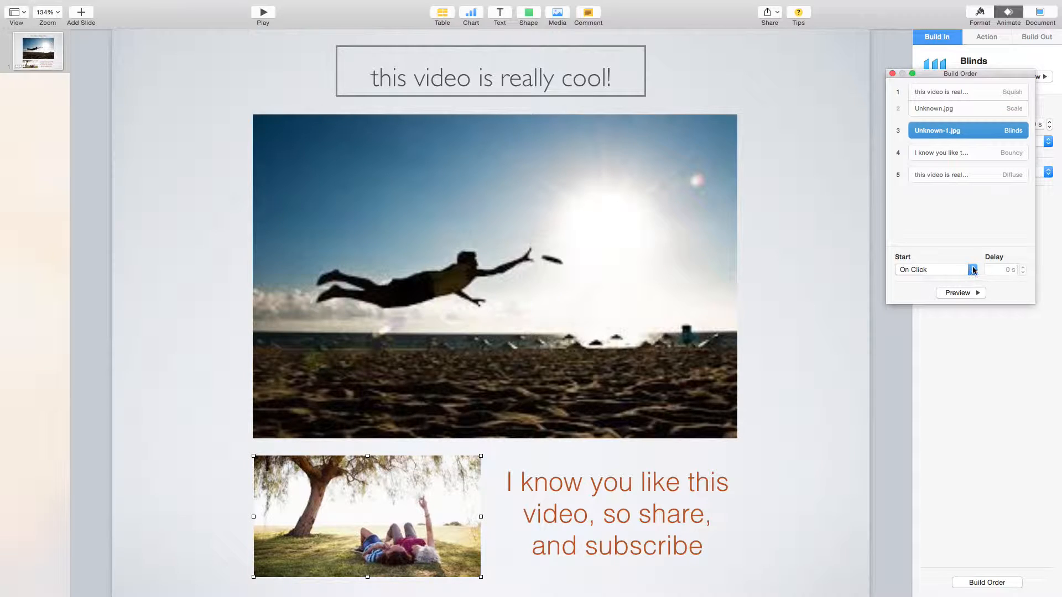
pyautogui.click(973, 269)
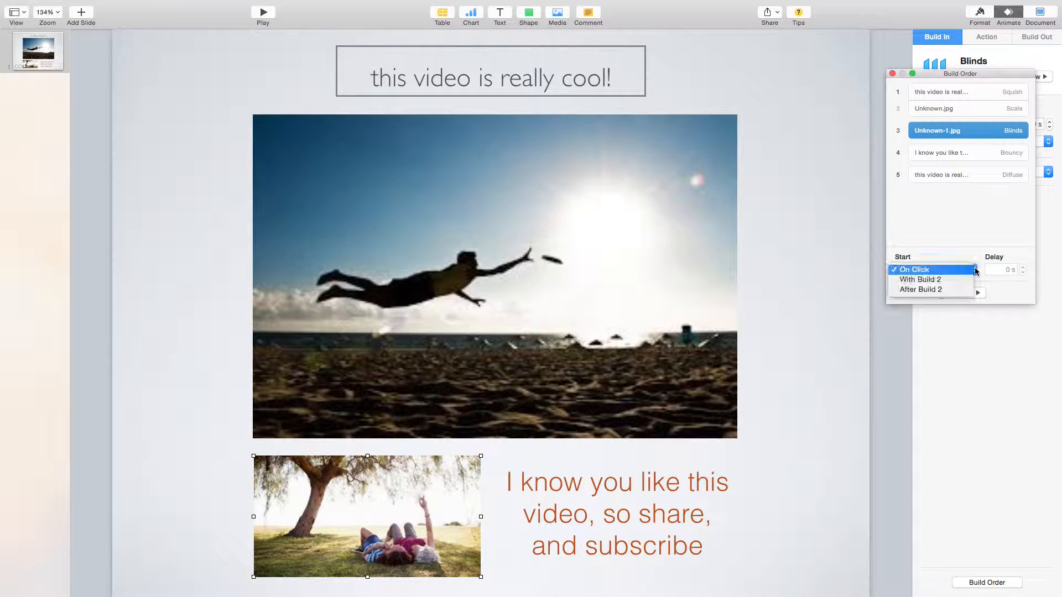
pyautogui.click(948, 289)
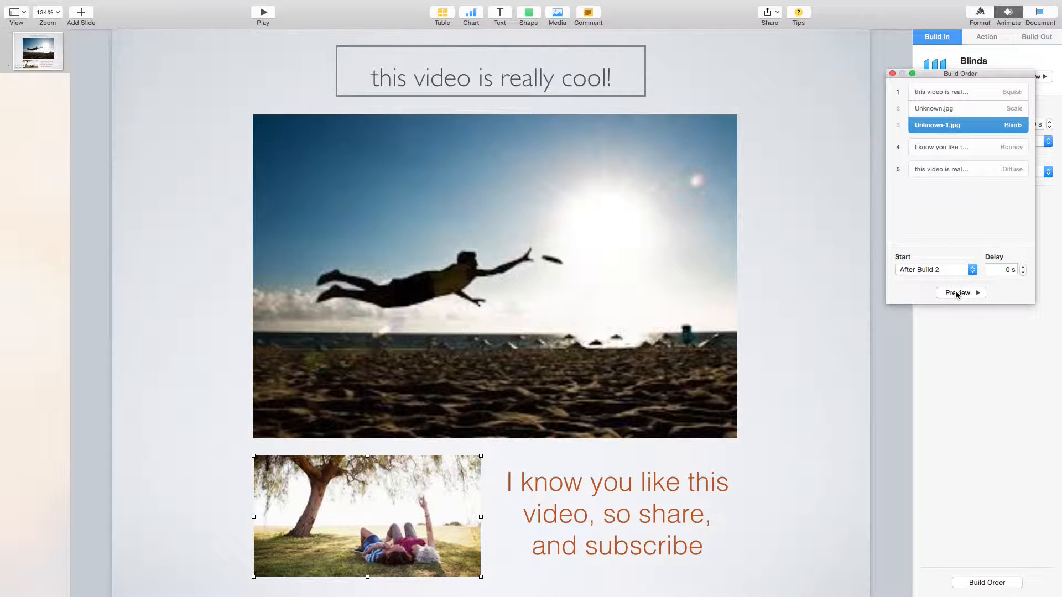
# Step: Set the Bouncy build-in of the orange "I know you like this video" text to start After Build 3
pyautogui.click(965, 149)
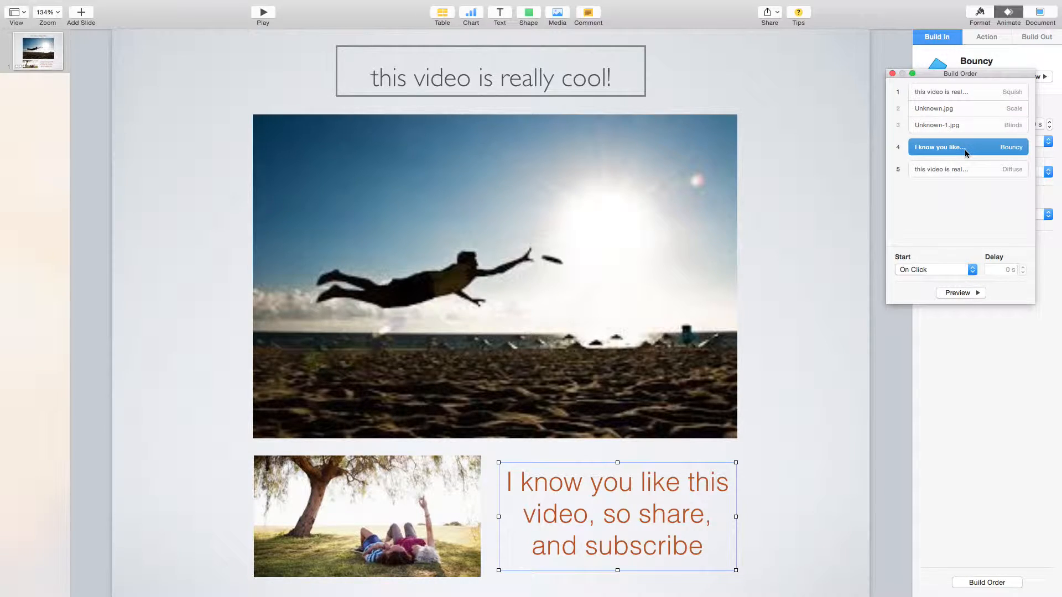
pyautogui.click(973, 269)
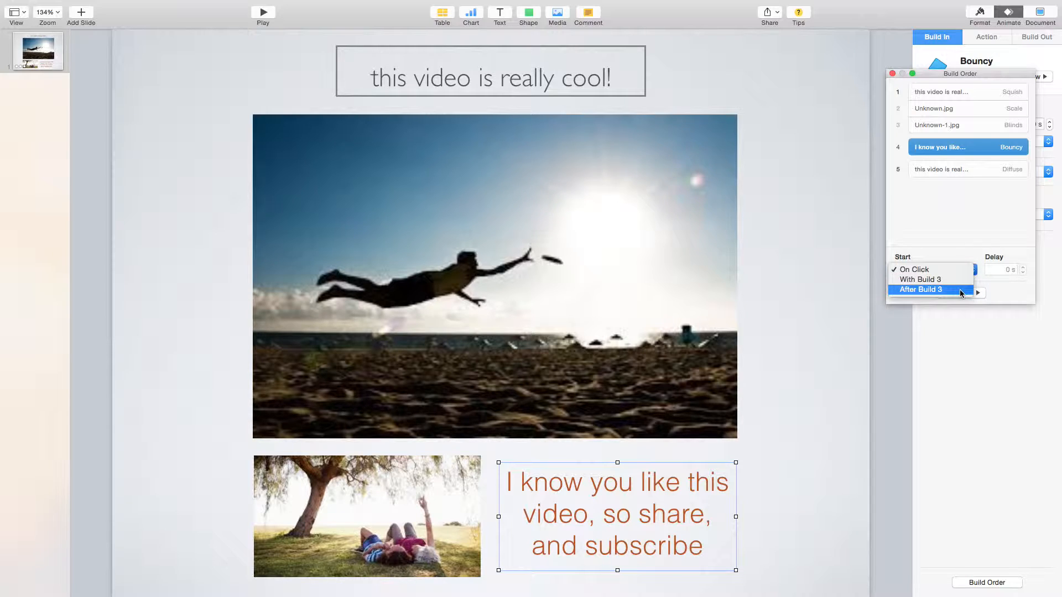
pyautogui.click(920, 290)
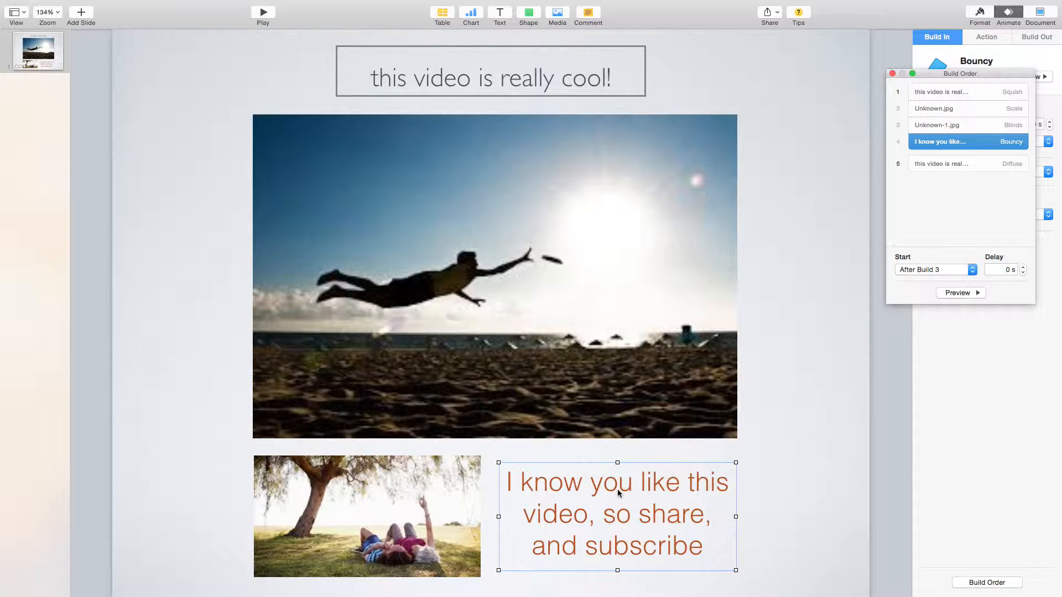
# Step: Set the title text box's Diffuse build-out to start After Build 4 and play the slideshow to check the automatic sequence
pyautogui.click(950, 164)
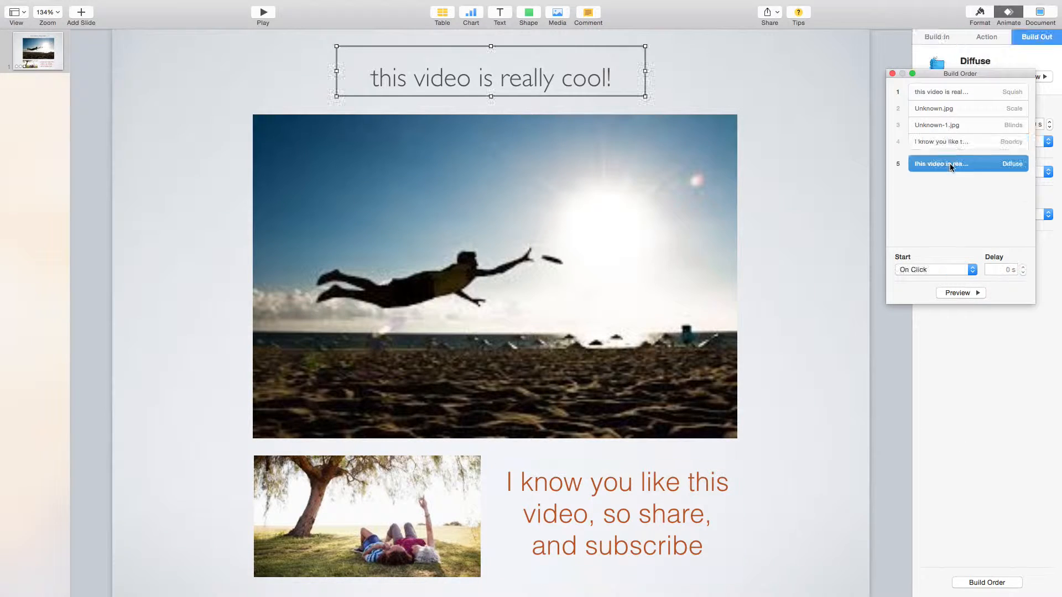
pyautogui.click(973, 270)
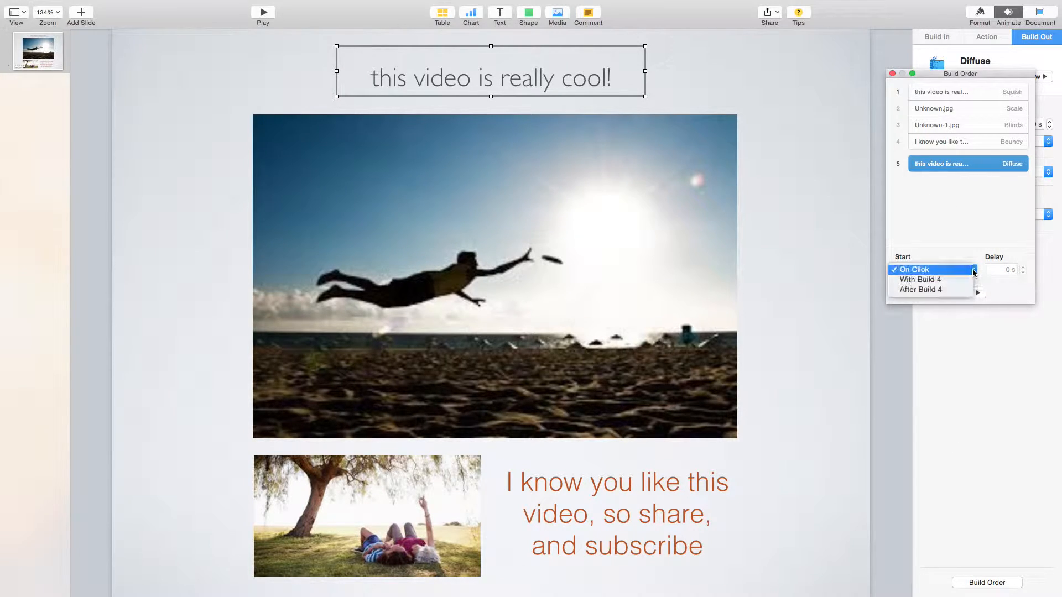
pyautogui.click(957, 288)
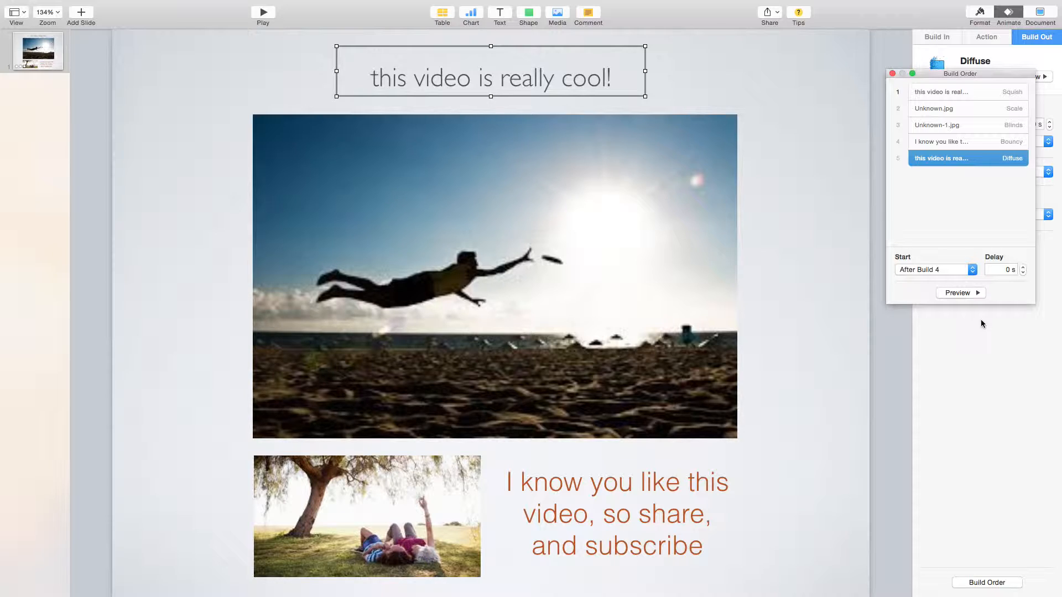
pyautogui.click(263, 12)
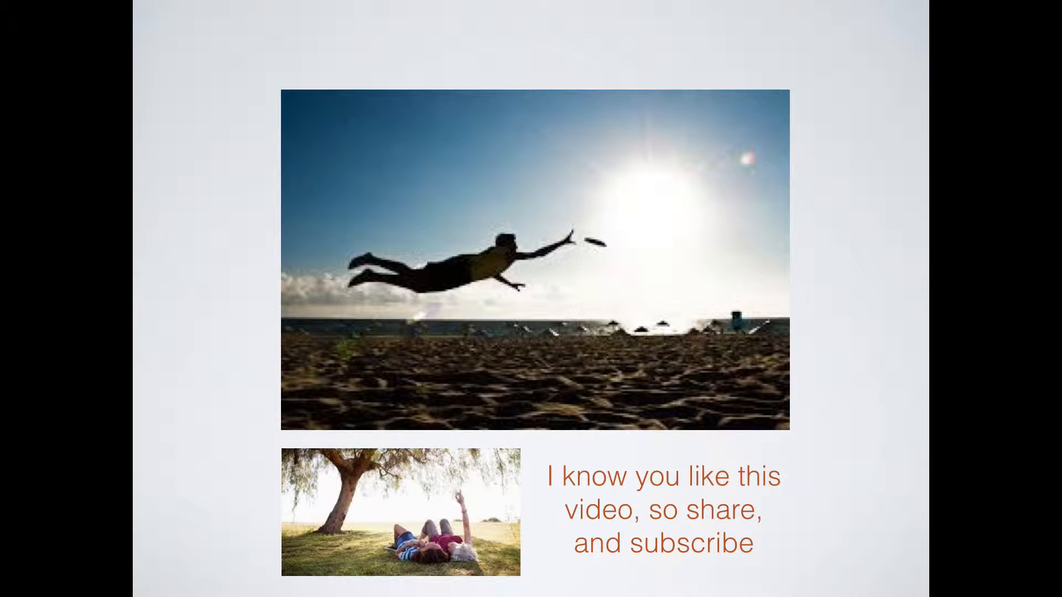
pyautogui.press('Escape')
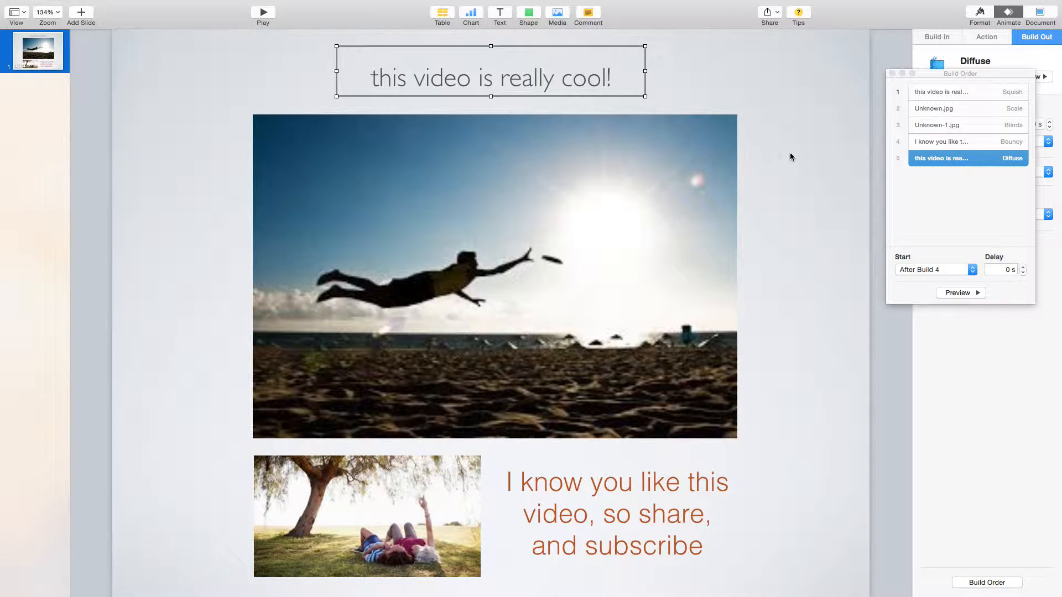
# Step: Set the orange text's Bouncy build-in to start With Build 3 and play the slideshow to check the new timing
pyautogui.click(926, 113)
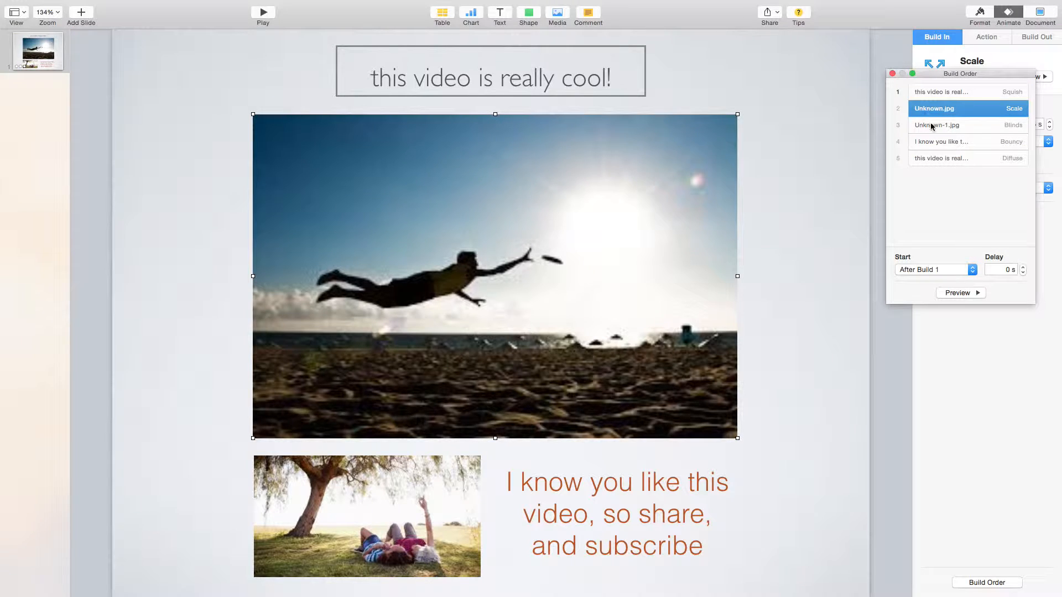
pyautogui.click(933, 127)
pyautogui.moveTo(932, 127); pyautogui.dragTo(933, 143)
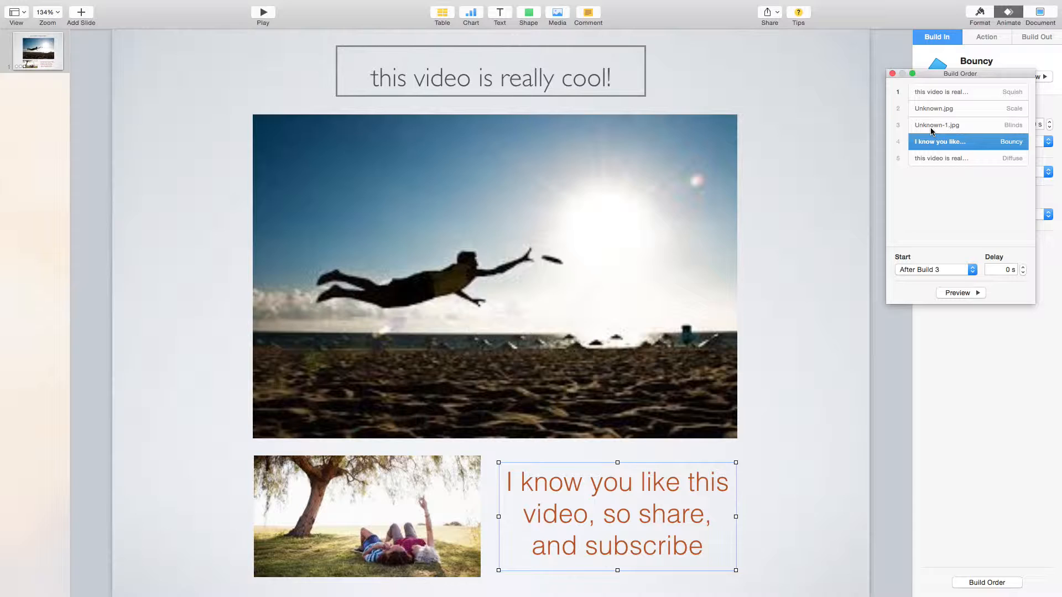
pyautogui.click(923, 130)
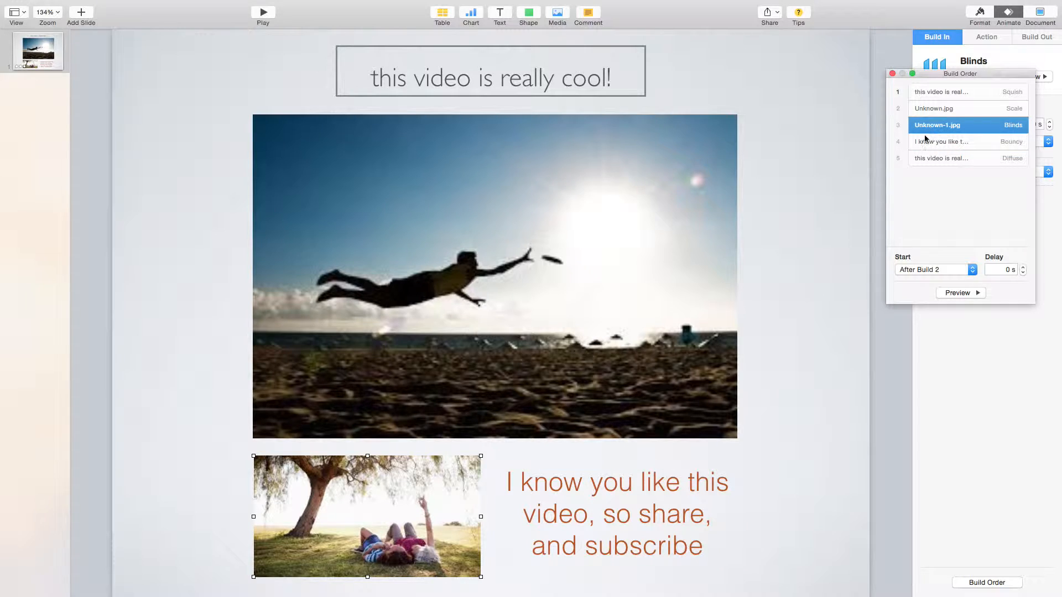
pyautogui.click(645, 496)
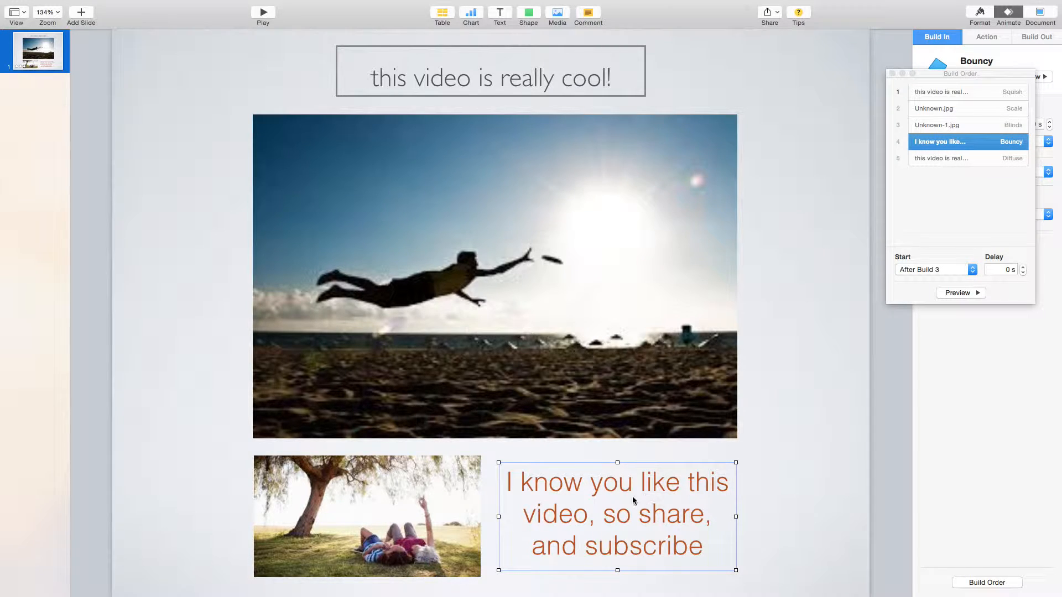
pyautogui.click(973, 269)
pyautogui.click(959, 282)
pyautogui.click(263, 12)
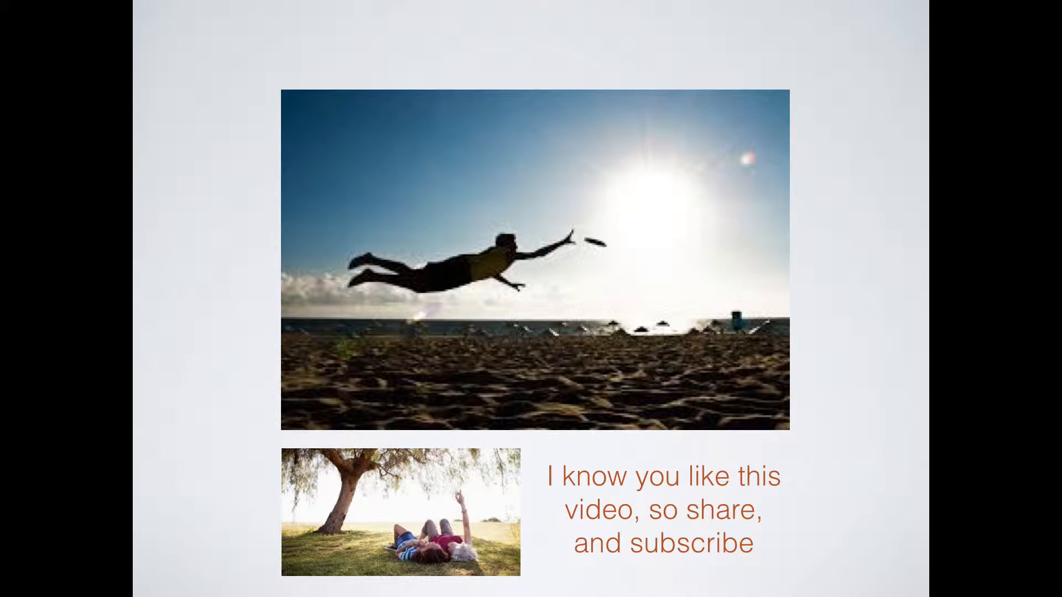
pyautogui.press('Escape')
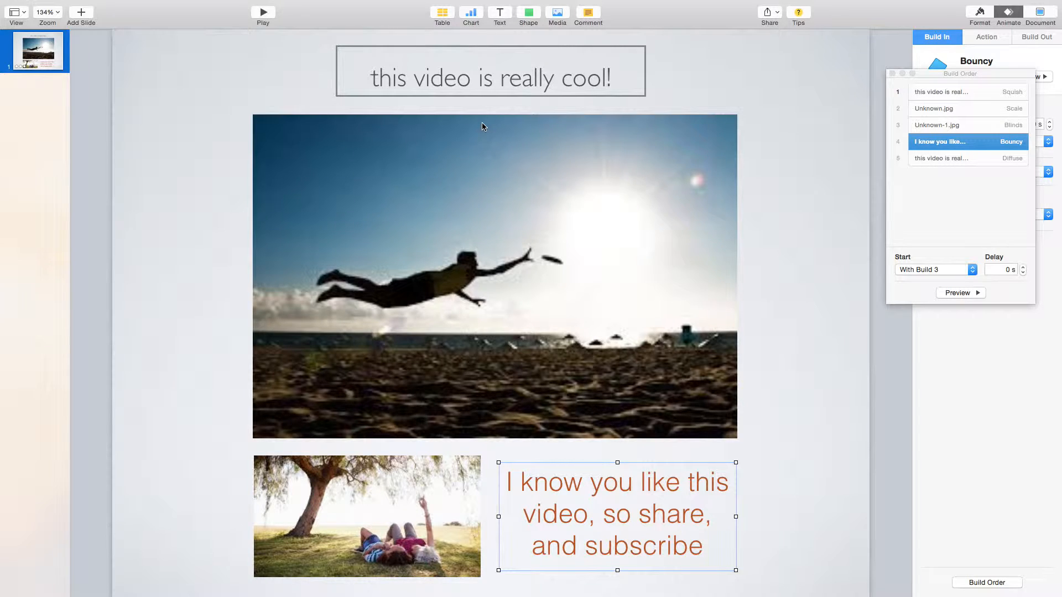
# Step: Close the build order window and look through the image, arrangement and style formatting options of the large beach photo
pyautogui.click(494, 153)
pyautogui.doubleClick(494, 154)
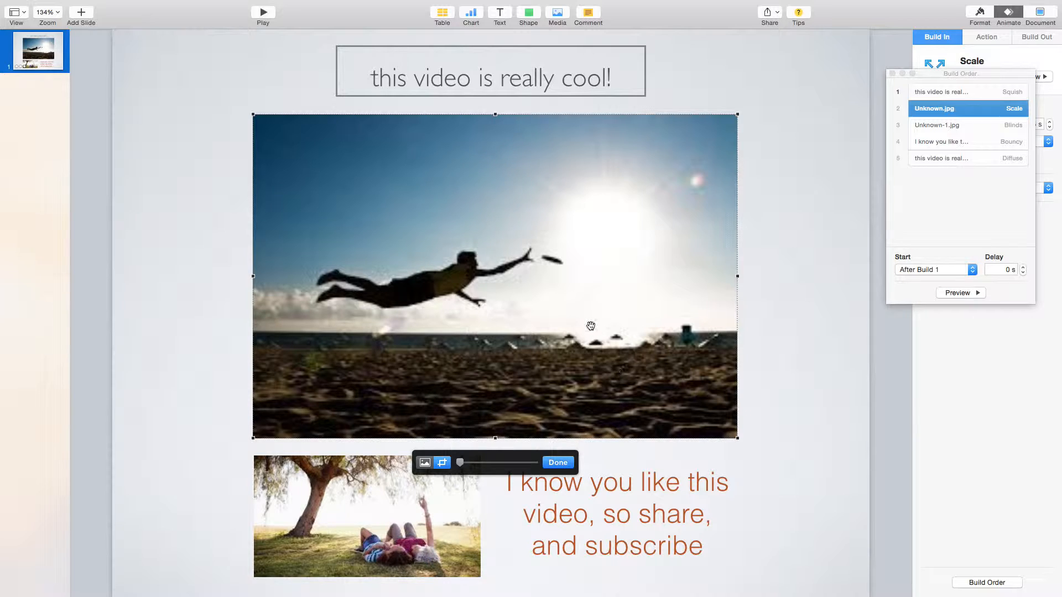
pyautogui.click(891, 74)
pyautogui.click(676, 180)
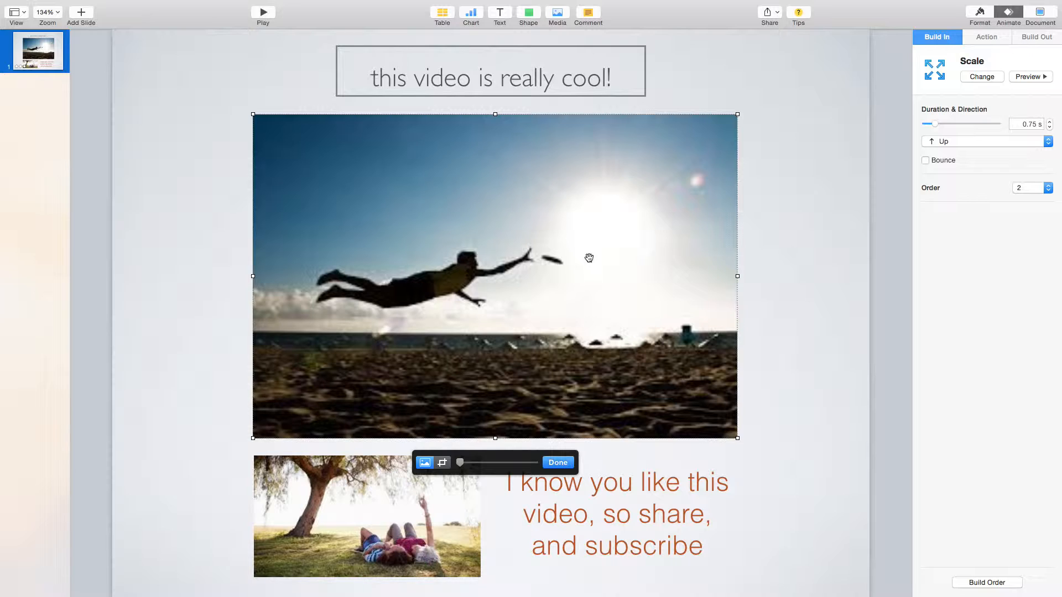
pyautogui.click(980, 12)
pyautogui.click(998, 38)
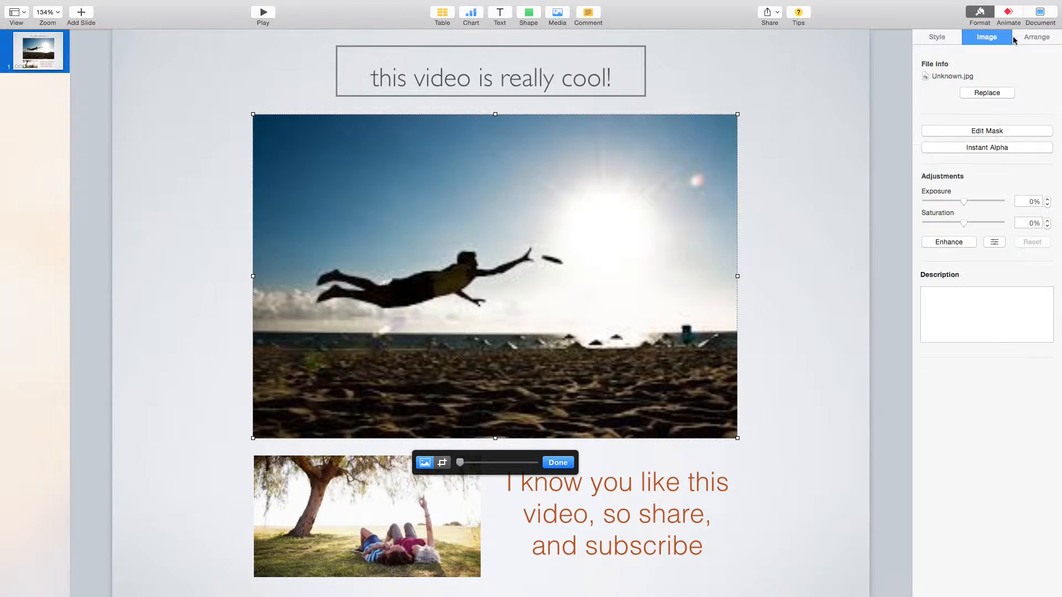
pyautogui.click(1029, 39)
pyautogui.click(945, 37)
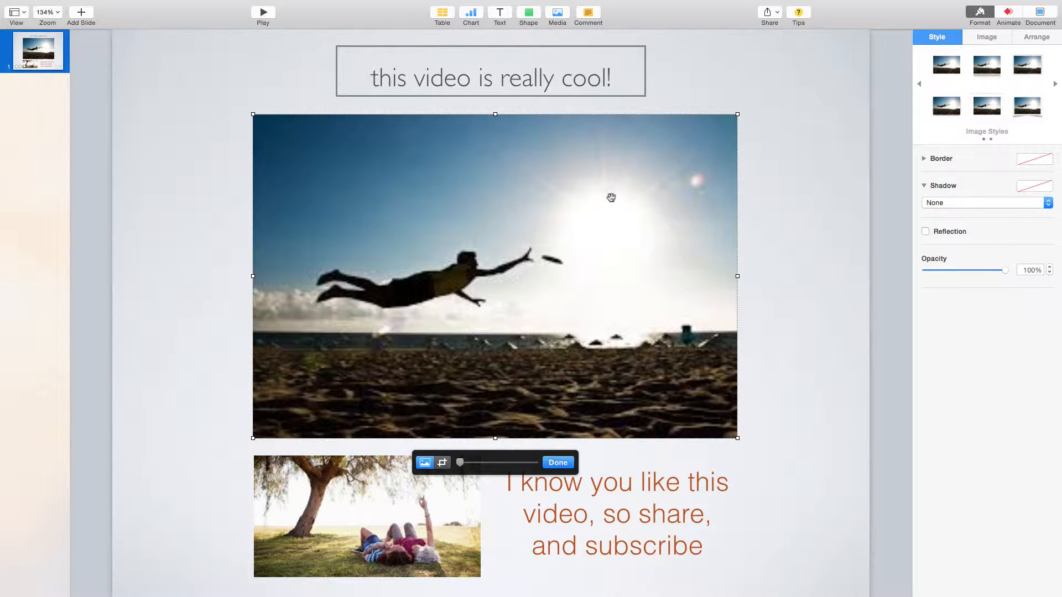
# Step: Check the style options of the orange text and the title text box, and open the media browser's photos
pyautogui.click(666, 482)
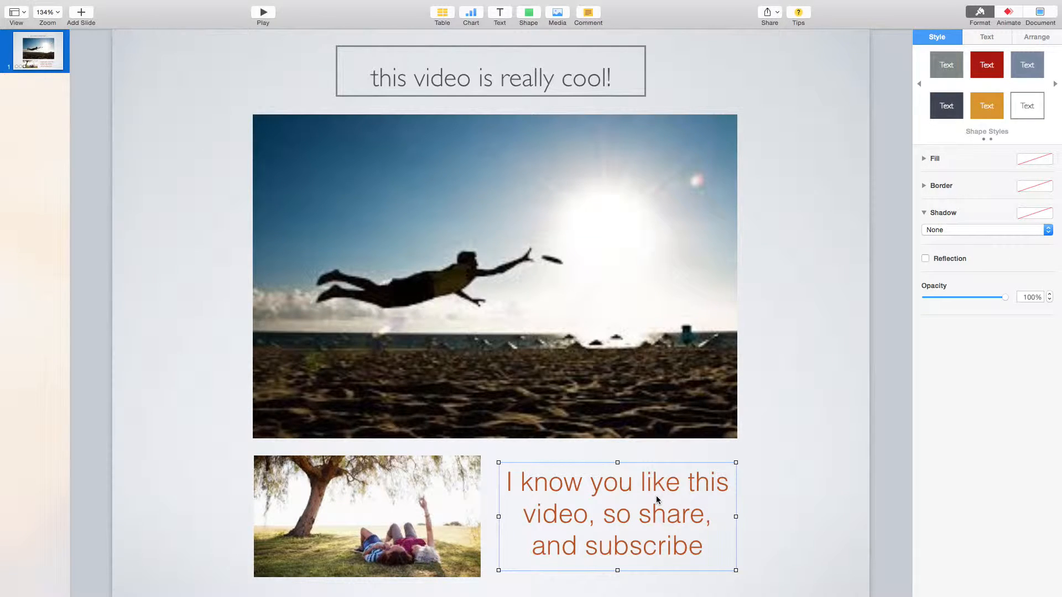
pyautogui.click(493, 84)
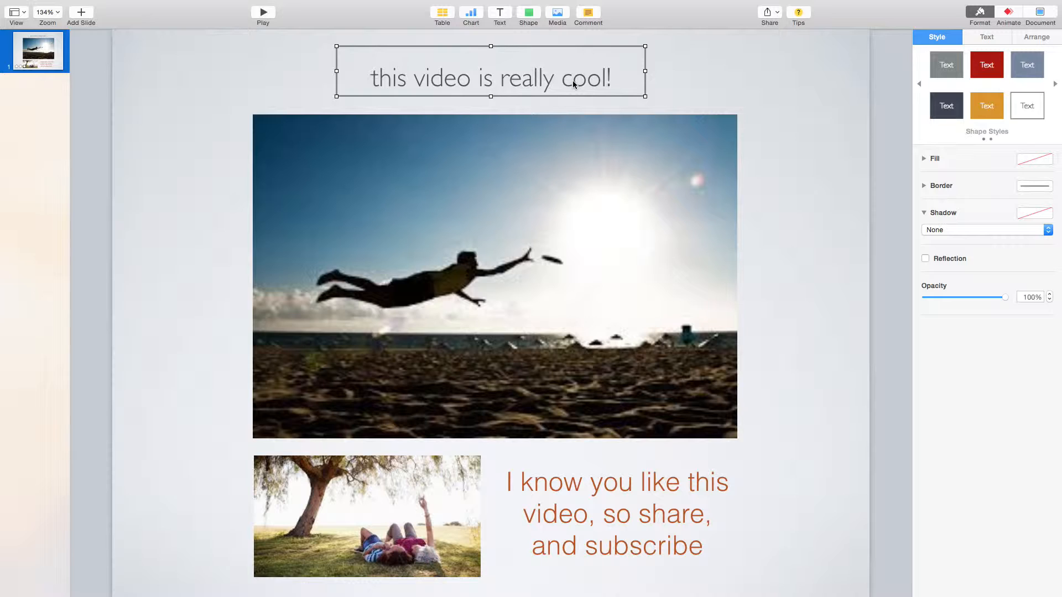
pyautogui.click(558, 14)
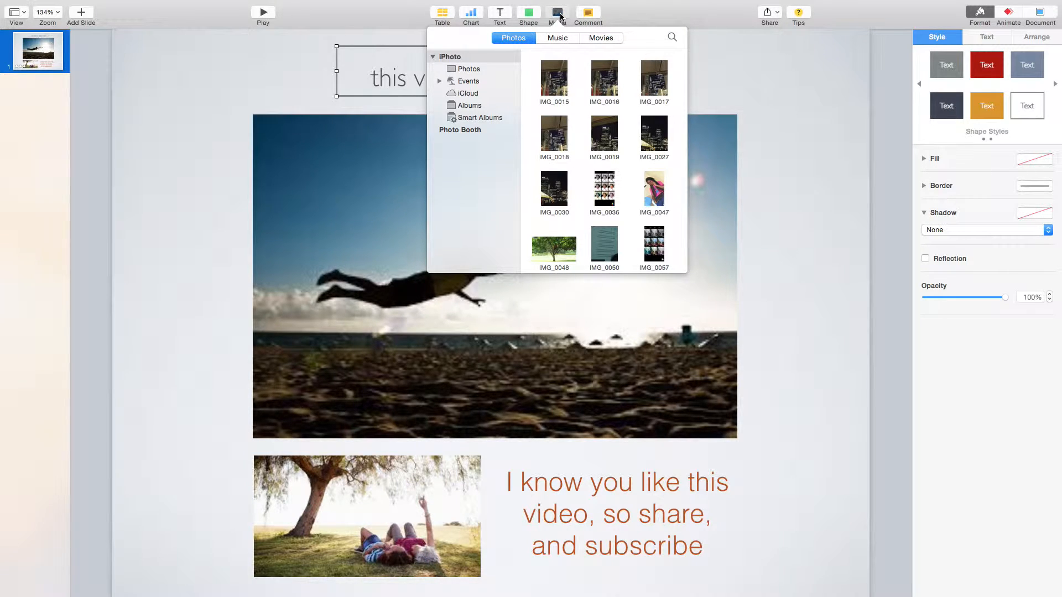
# Step: Check the music available in the media browser and close the browser
pyautogui.click(553, 38)
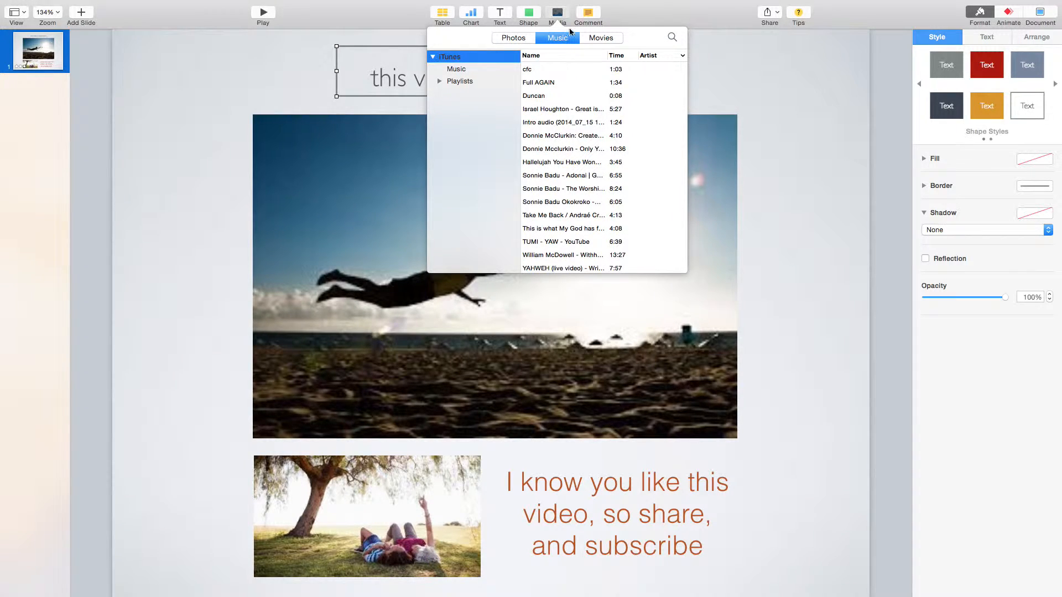
pyautogui.click(617, 17)
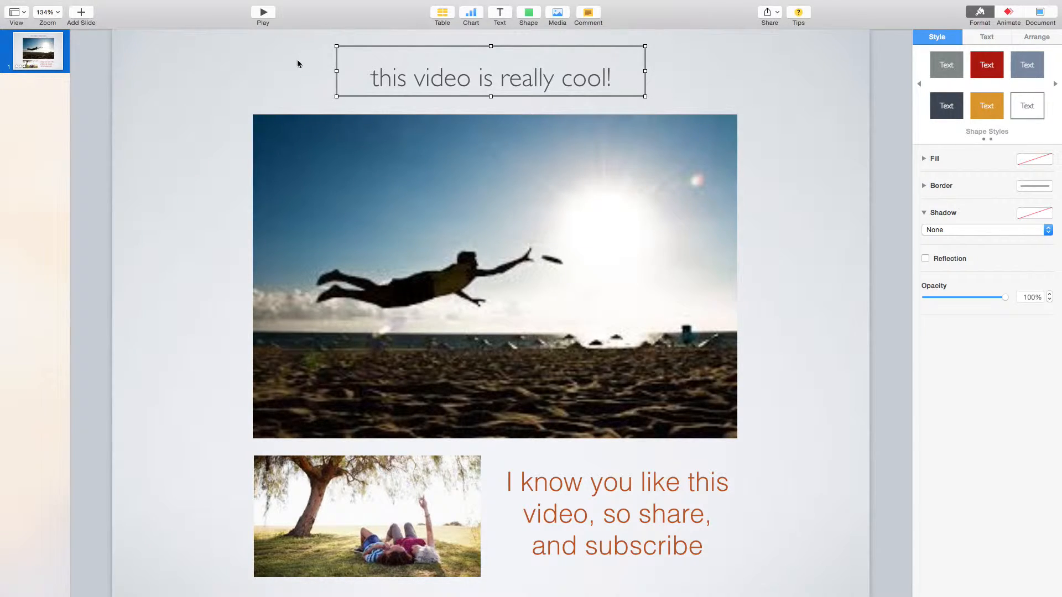
# Step: Open the export settings for saving the presentation as a QuickTime movie
pyautogui.moveTo(66, 3)
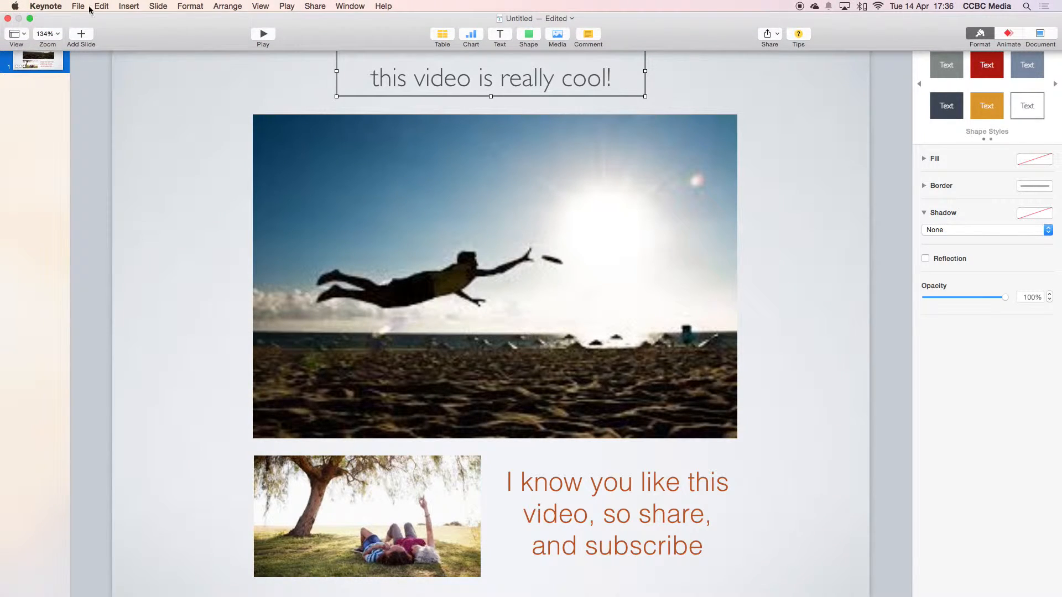
pyautogui.click(78, 7)
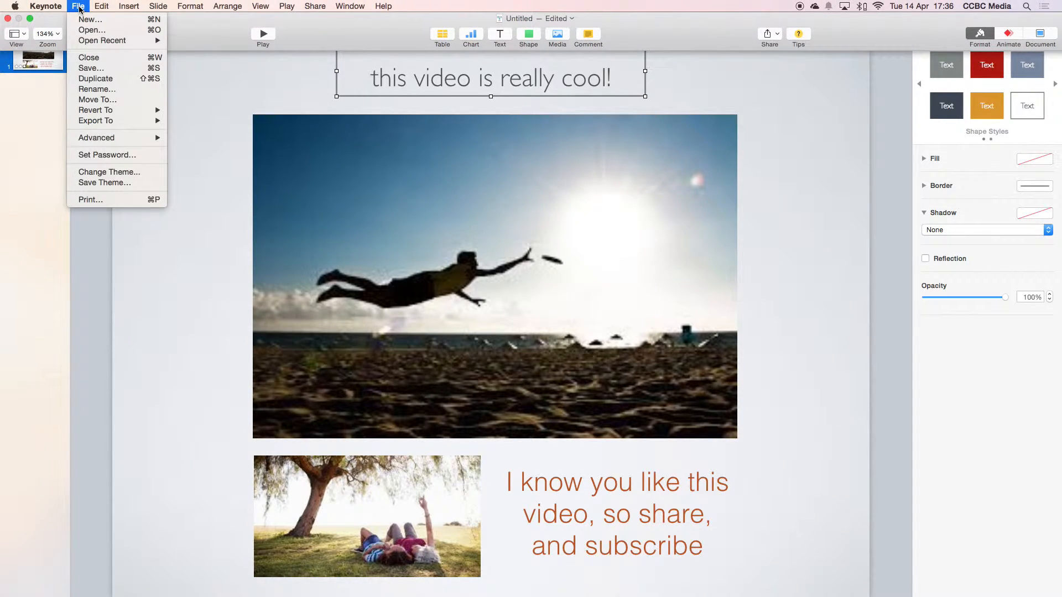
pyautogui.moveTo(147, 121)
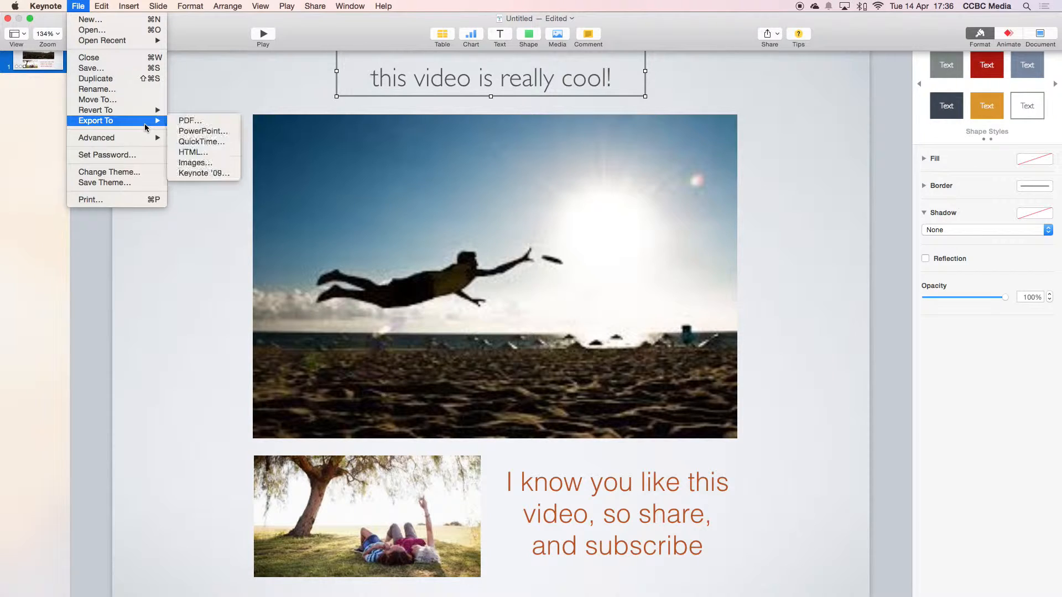
pyautogui.click(197, 143)
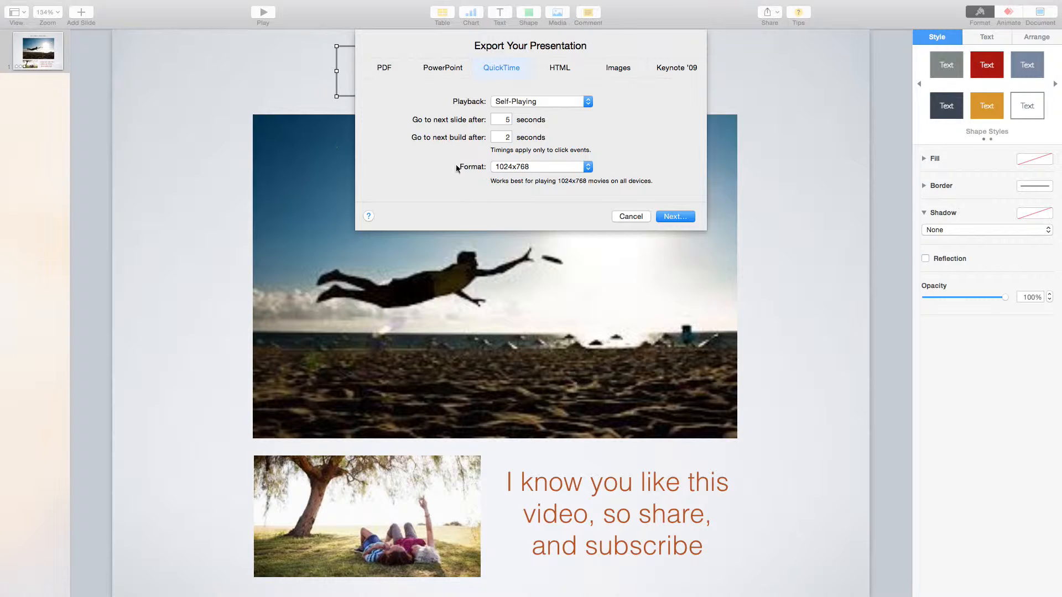
# Step: Try the 1080p and 720p movie formats and set the format back to 1024x768
pyautogui.click(586, 168)
pyautogui.click(573, 188)
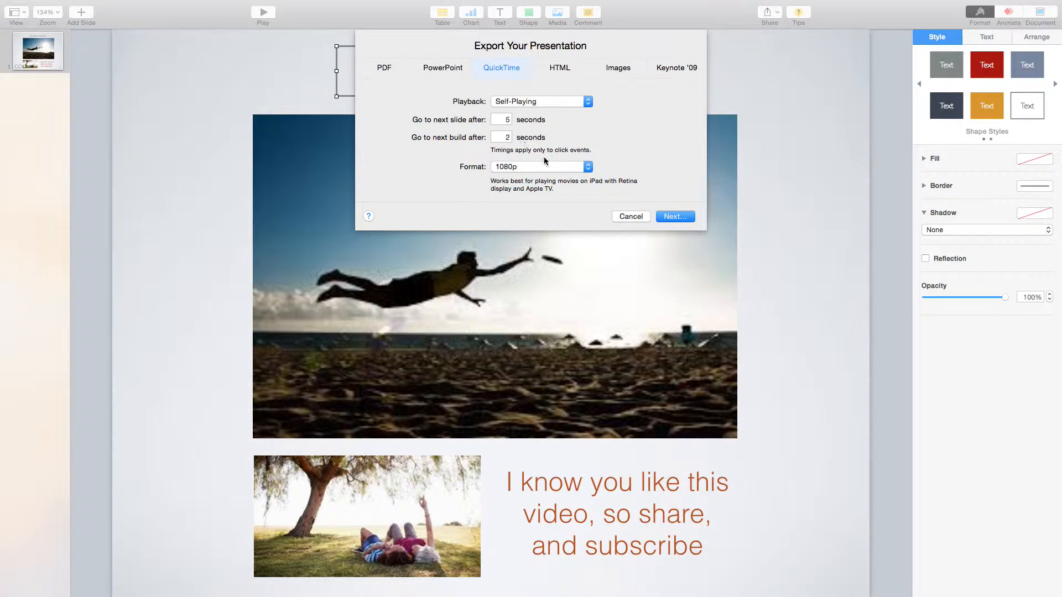
pyautogui.click(590, 170)
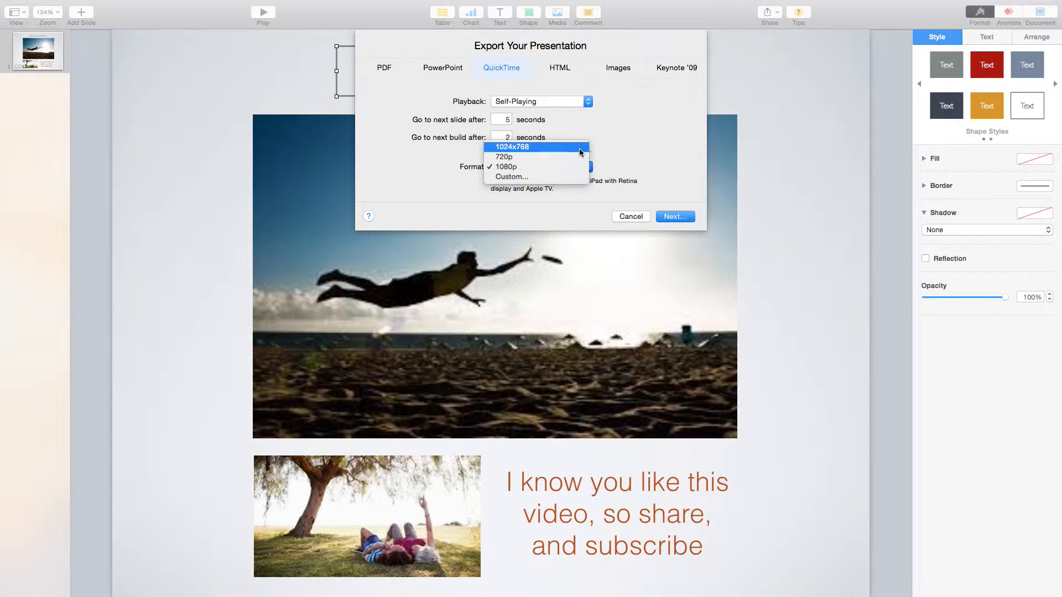
pyautogui.click(539, 148)
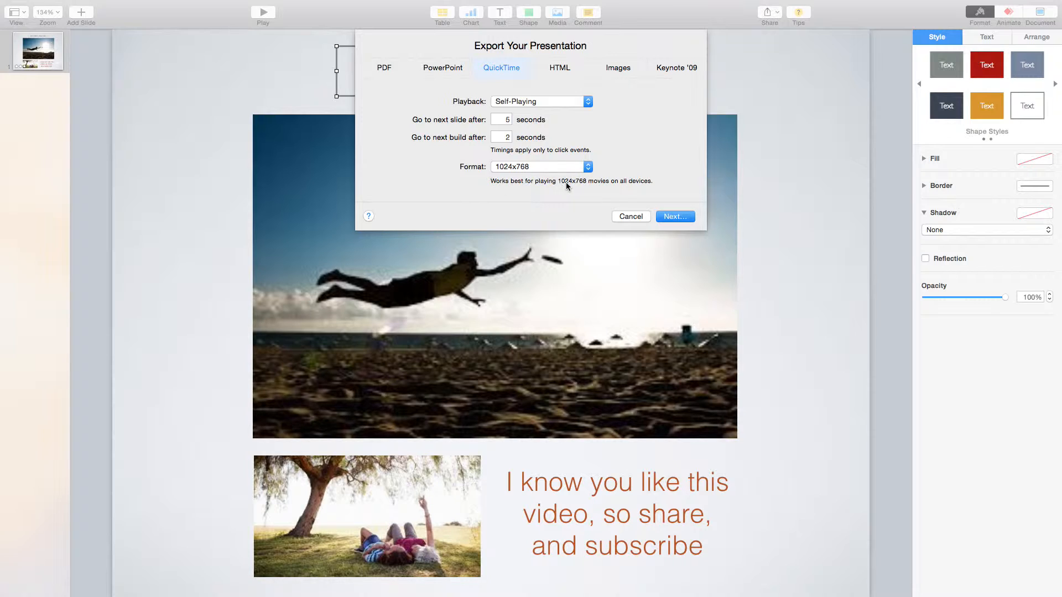
pyautogui.click(593, 170)
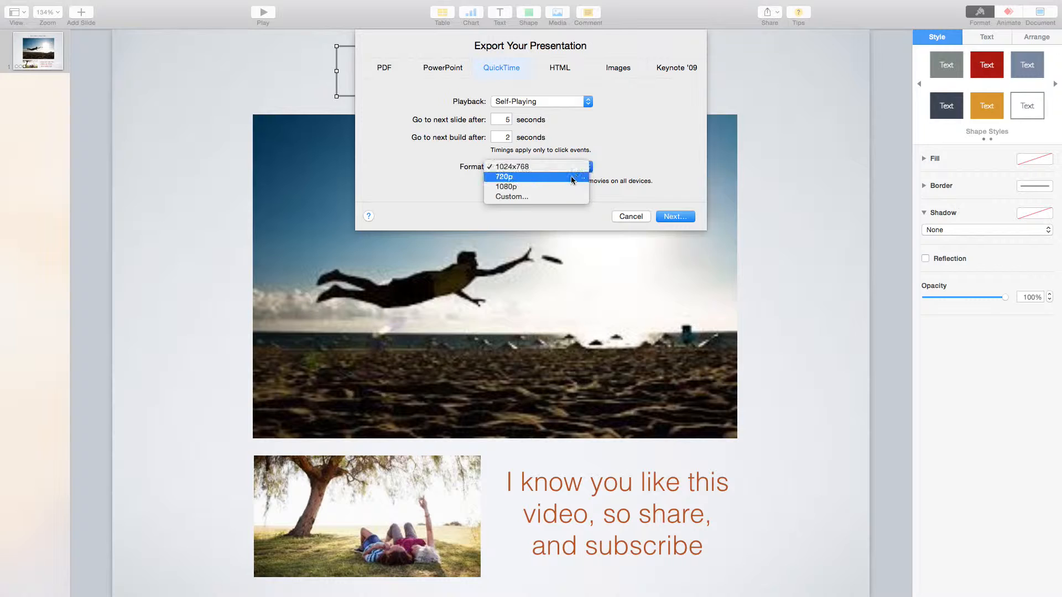
pyautogui.click(571, 176)
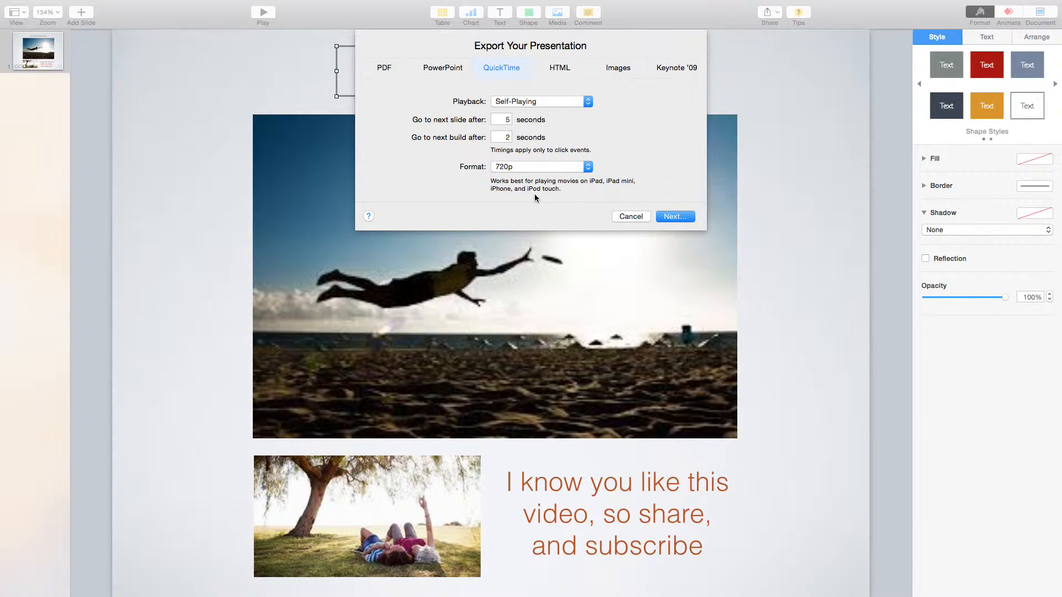
pyautogui.click(587, 168)
pyautogui.click(566, 178)
pyautogui.click(586, 168)
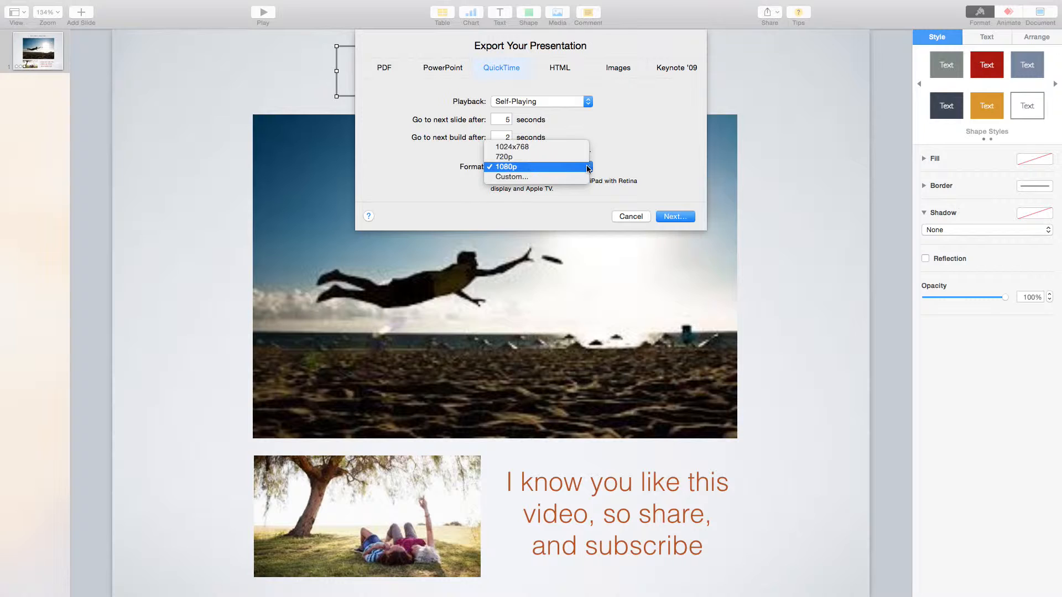
pyautogui.click(573, 147)
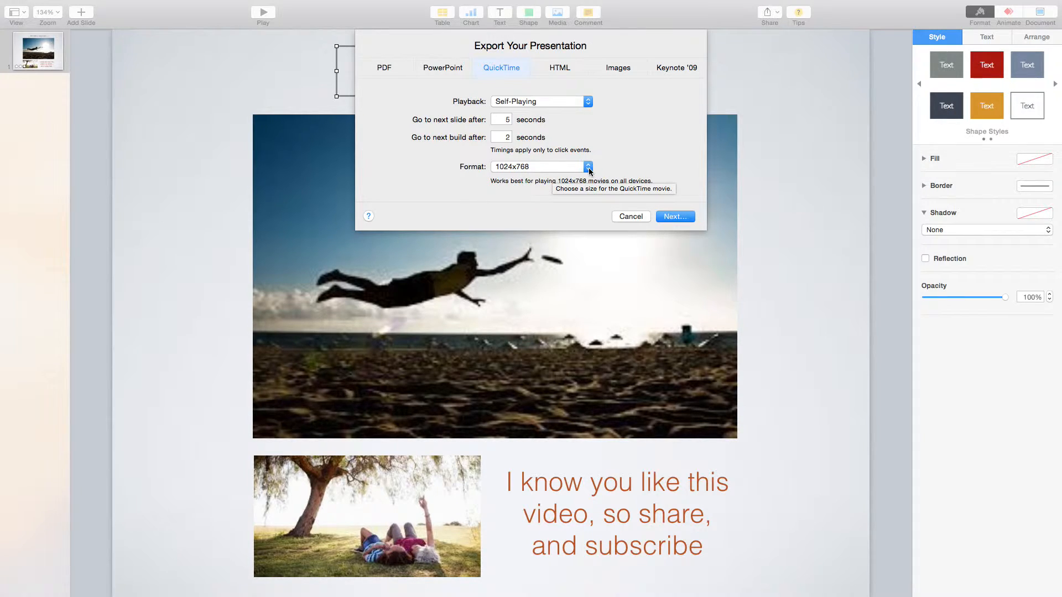
# Step: Export the QuickTime movie to the Desktop under the name Intro
pyautogui.click(681, 217)
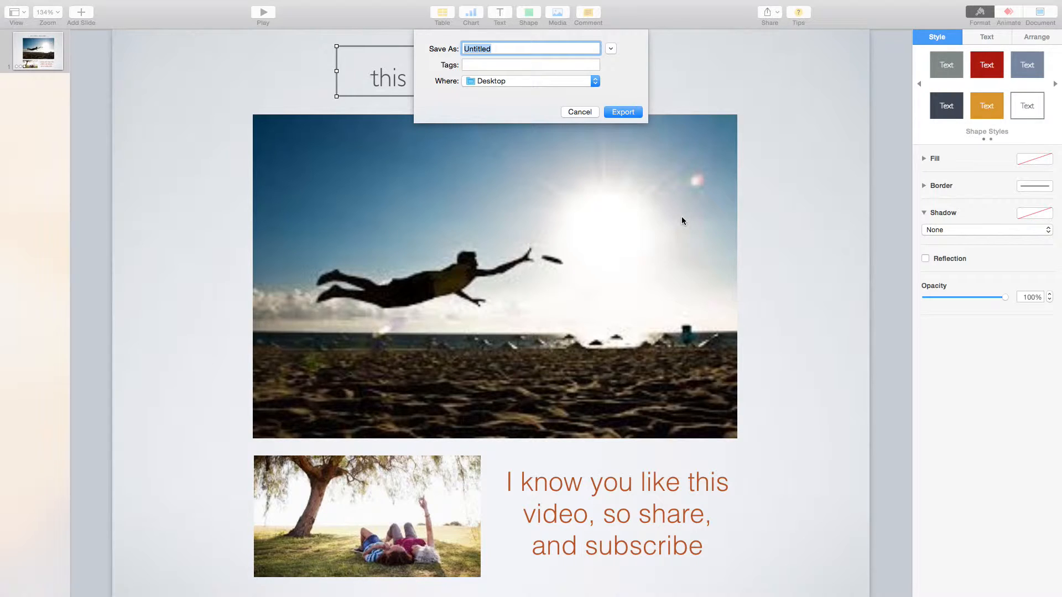
pyautogui.write('Intro')
pyautogui.click(625, 114)
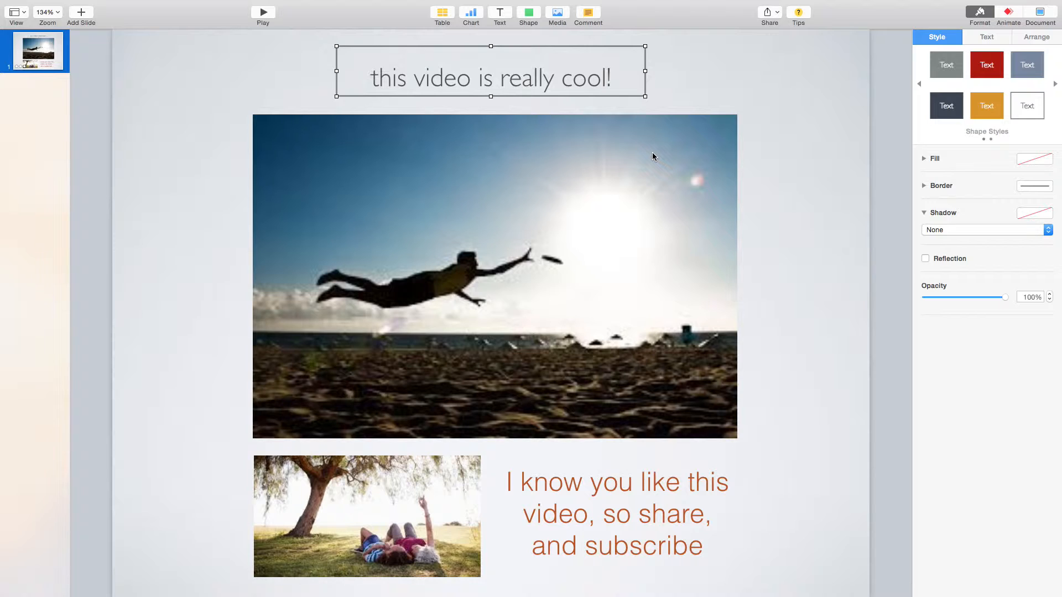
# Step: Take the presentation window out of full screen and move it aside so the desktop files are accessible
pyautogui.moveTo(3, 3)
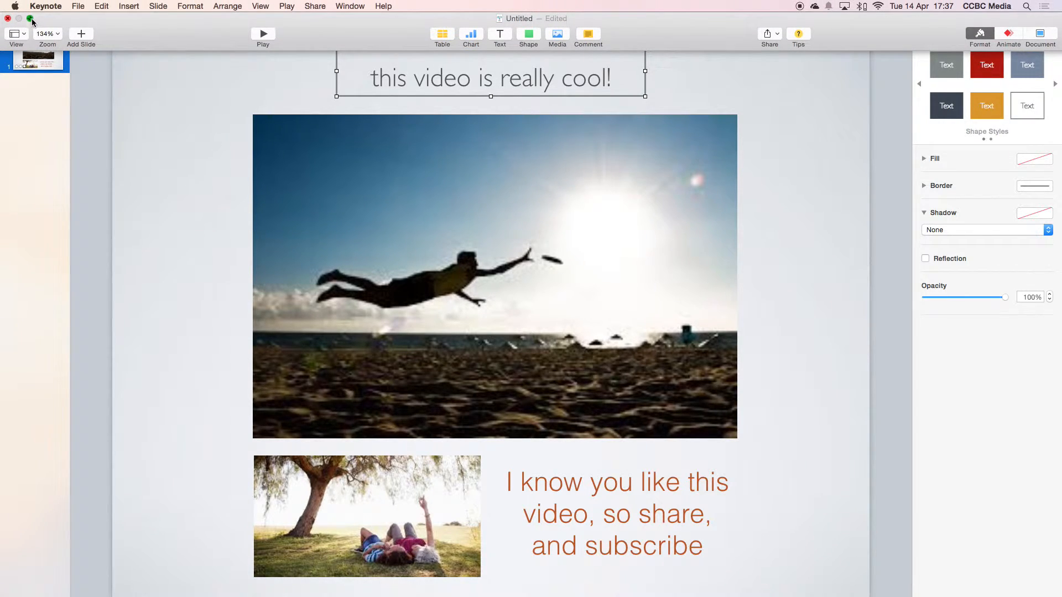
pyautogui.click(30, 18)
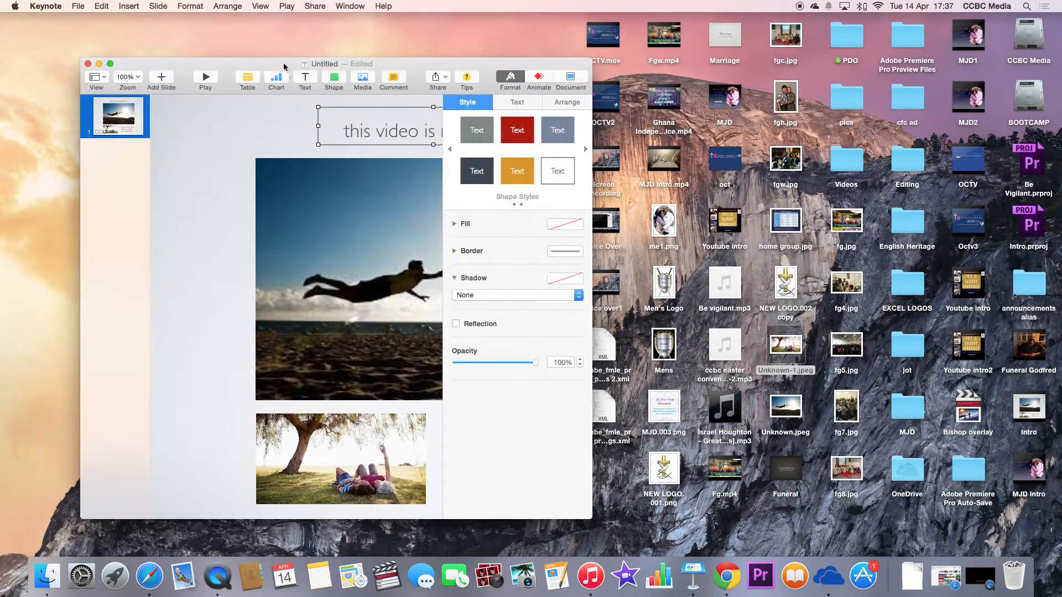
pyautogui.moveTo(283, 65); pyautogui.dragTo(211, 41)
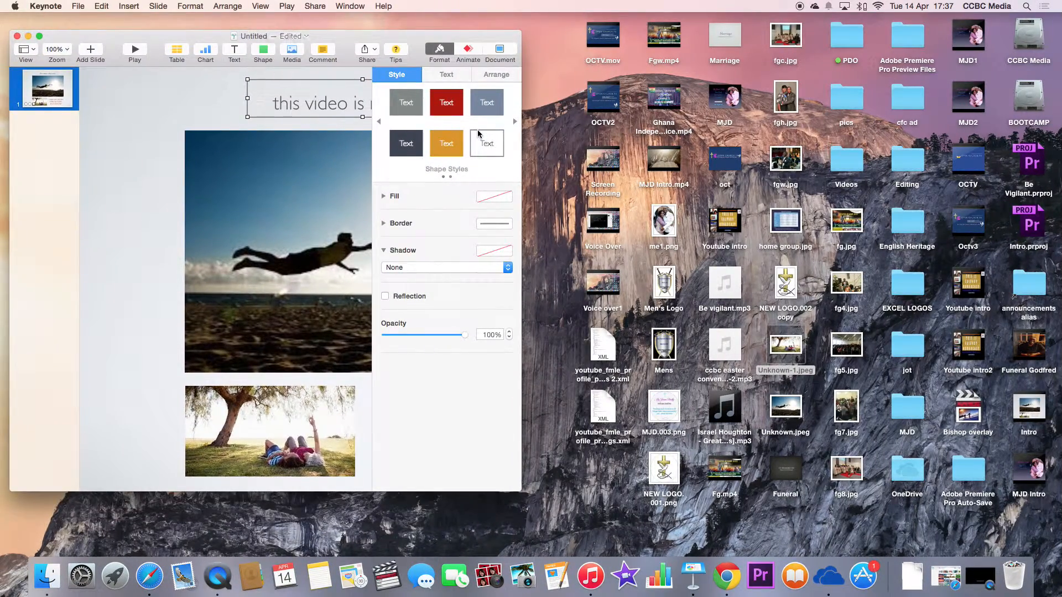
# Step: Try to open the exported Intro movie from the desktop
pyautogui.moveTo(1025, 415)
pyautogui.click(1021, 416)
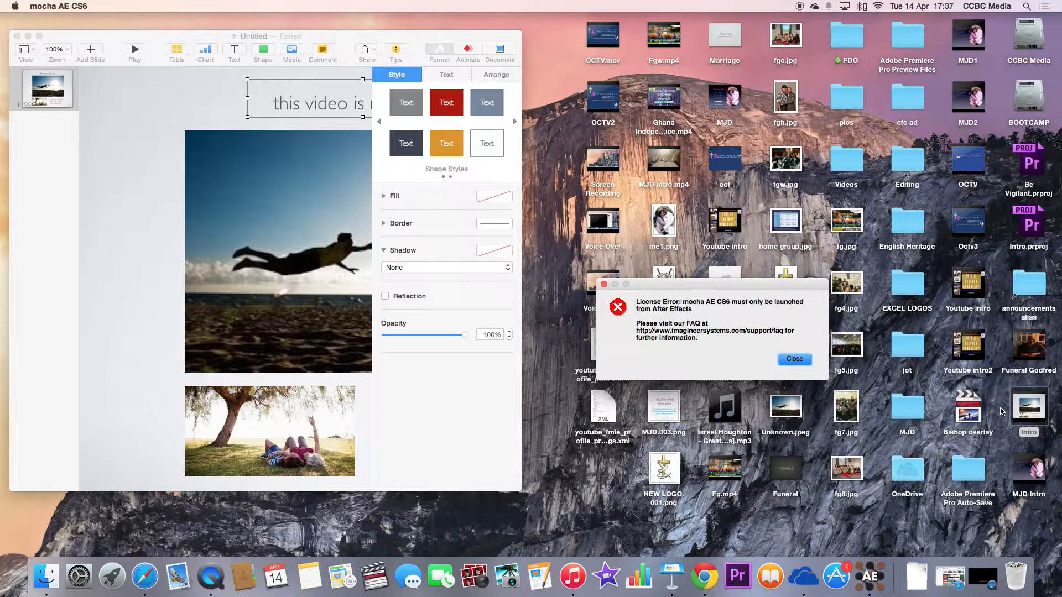
pyautogui.moveTo(1026, 412)
pyautogui.click(798, 362)
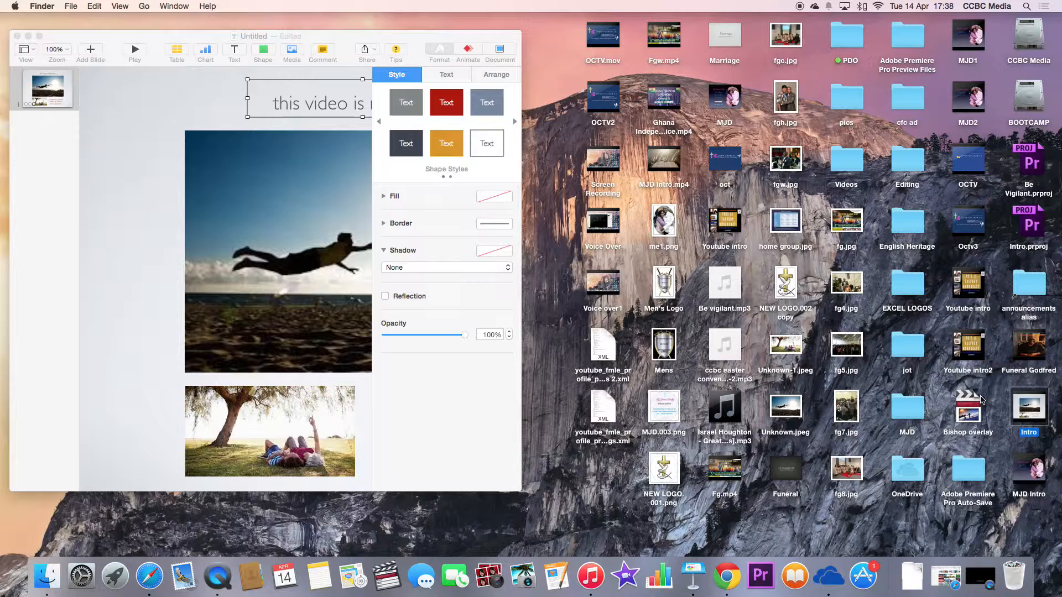
# Step: Open the Intro file's info and change its name to Intro.mov
pyautogui.rightClick(1031, 415)
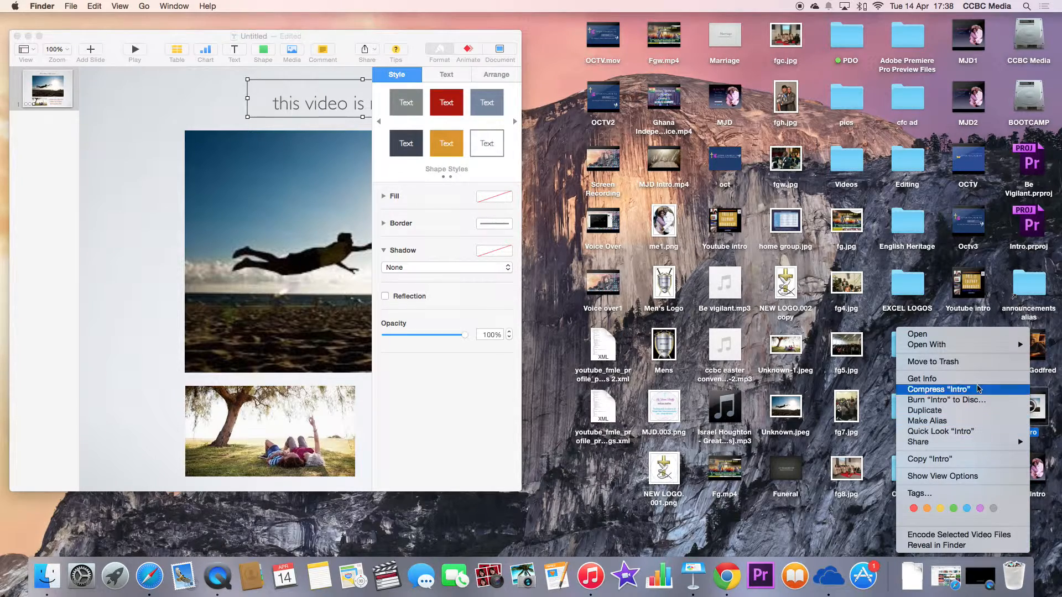
pyautogui.click(961, 380)
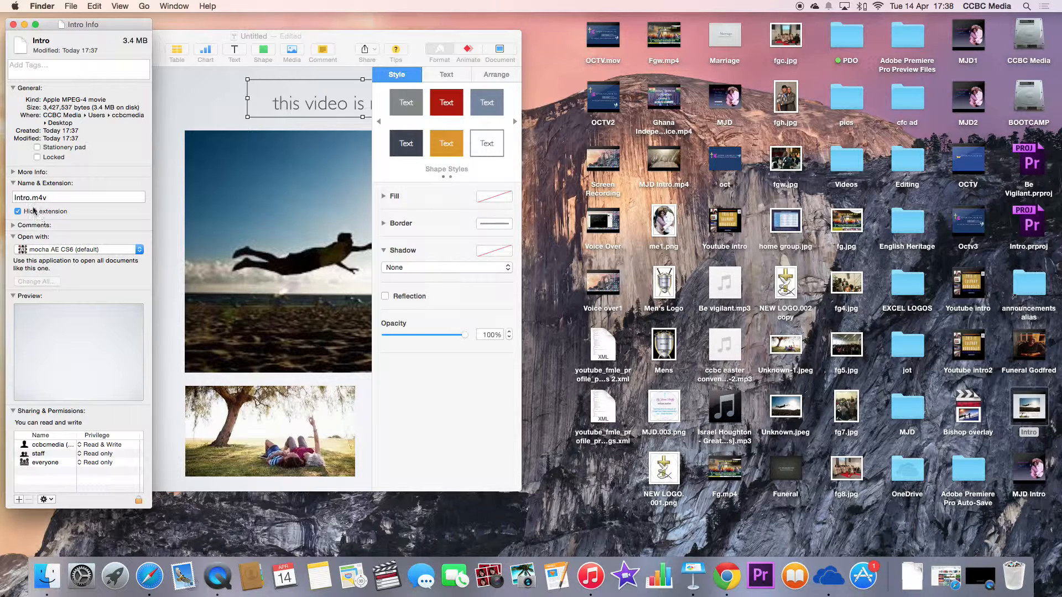
pyautogui.click(47, 199)
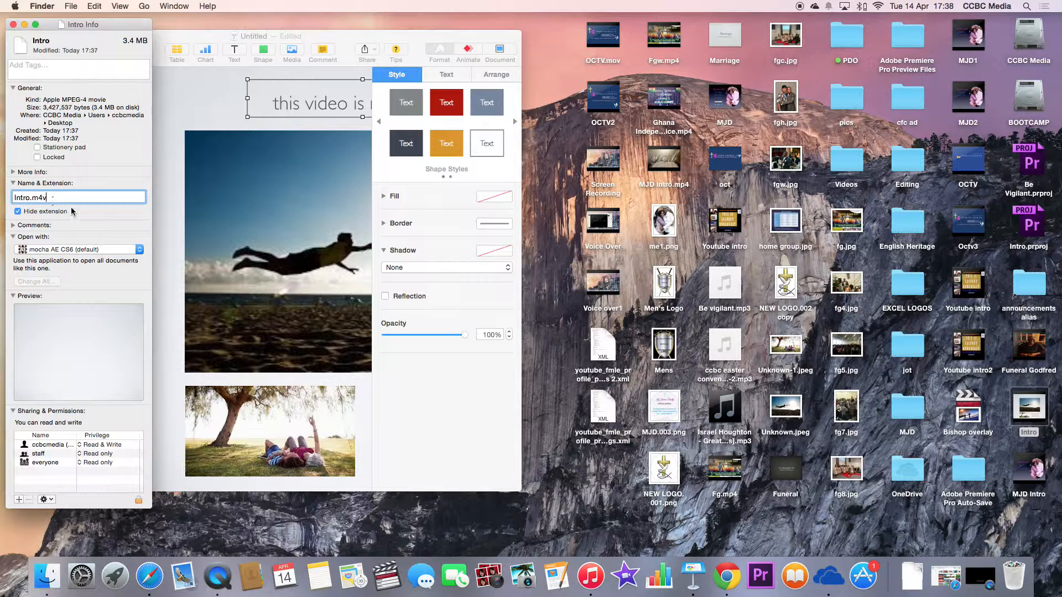
pyautogui.press('BackSpace')
pyautogui.press('BackSpace')
pyautogui.write('ov')
# Step: Set the Intro file to open with QuickTime Player and confirm using the .mov extension
pyautogui.click(138, 251)
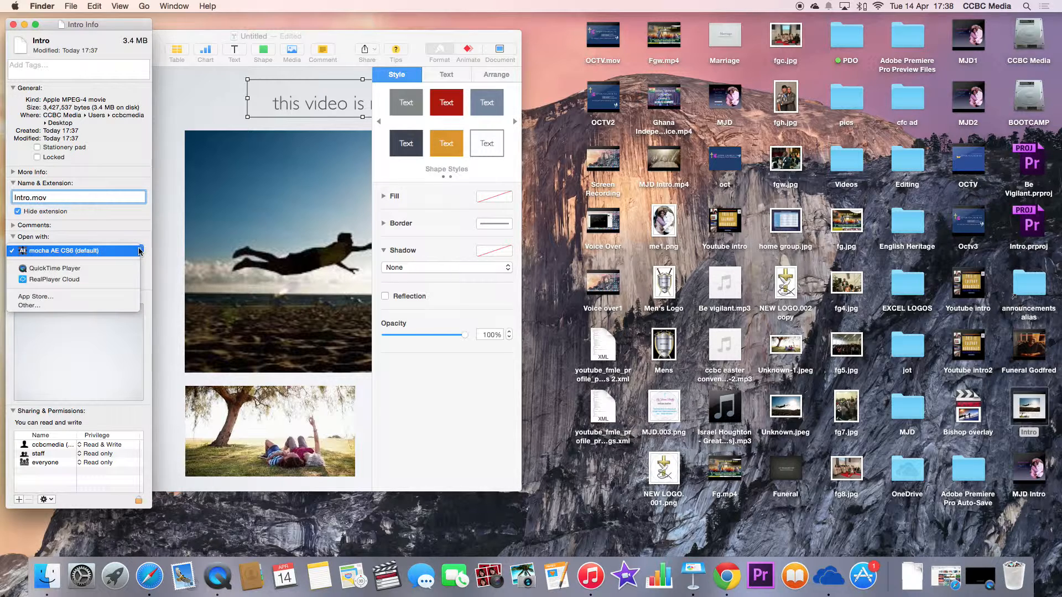
pyautogui.click(120, 270)
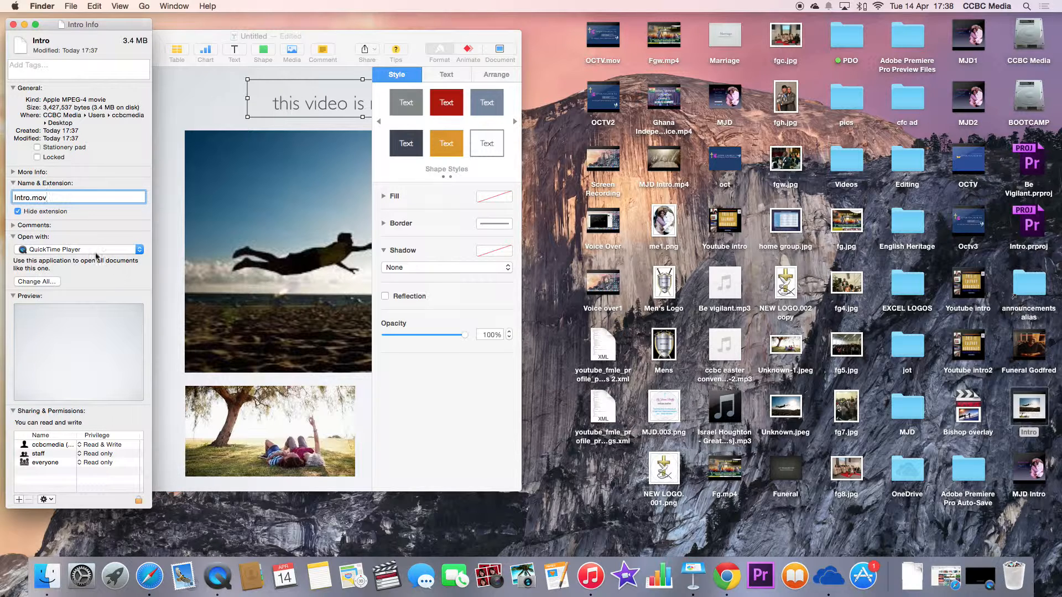
pyautogui.moveTo(83, 354)
pyautogui.click(14, 25)
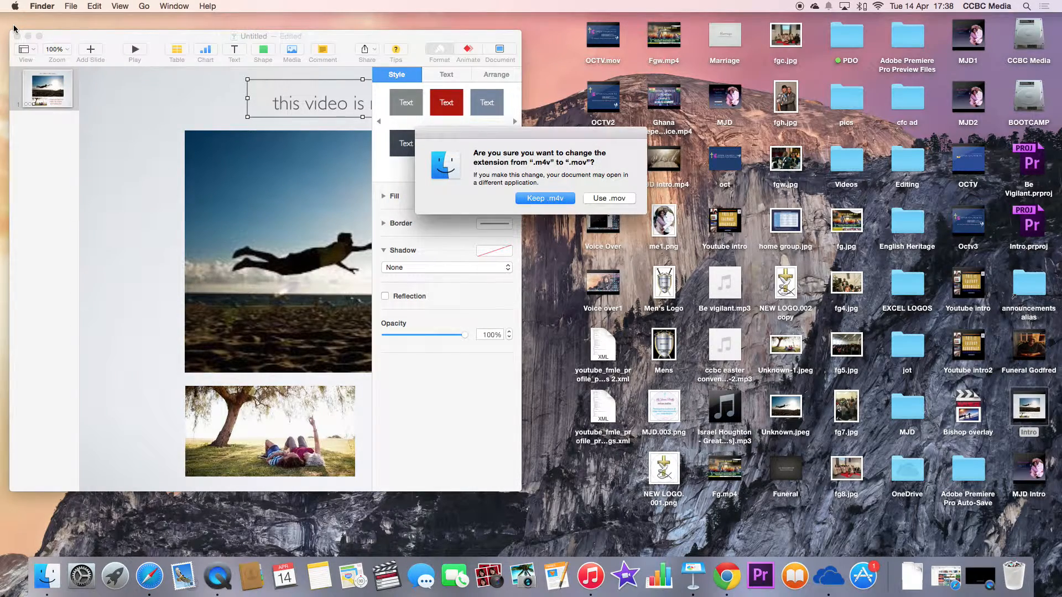
pyautogui.click(599, 199)
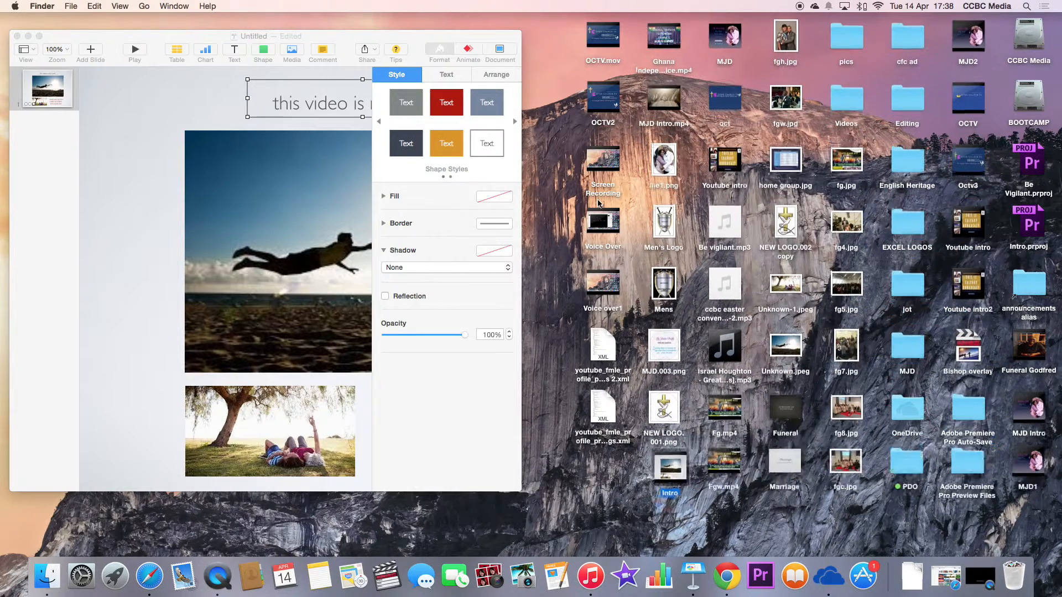
# Step: Open the Intro movie in QuickTime Player, play it to check the exported animation, and close it
pyautogui.moveTo(664, 469)
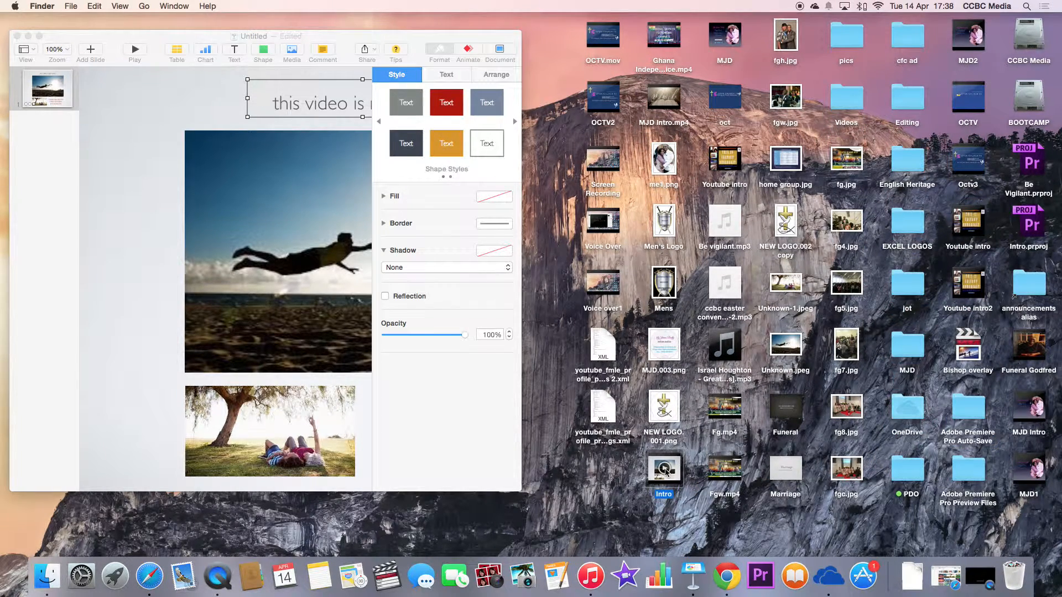
pyautogui.click(664, 469)
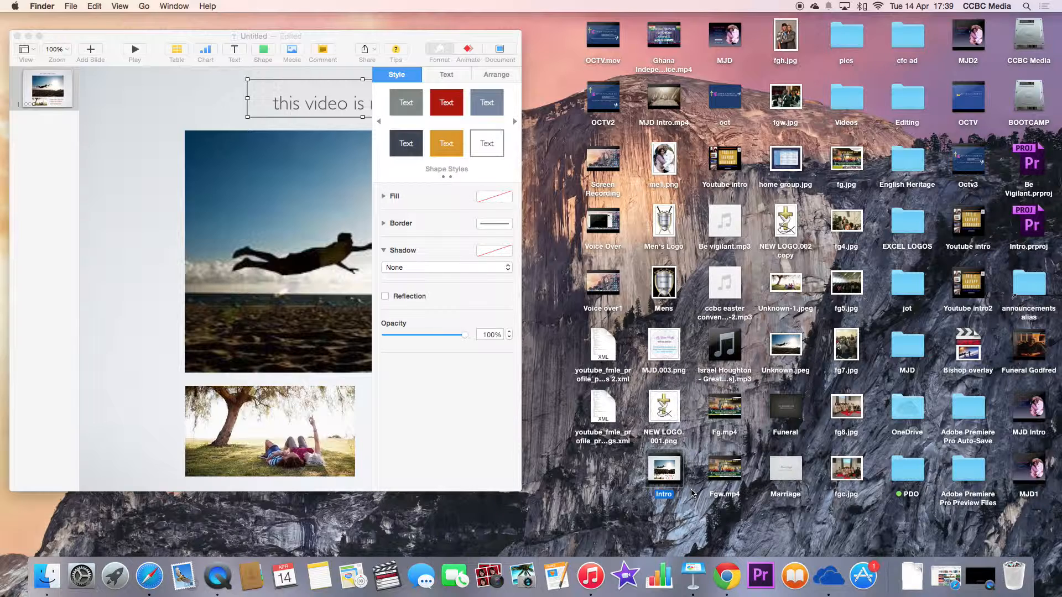
pyautogui.doubleClick(677, 462)
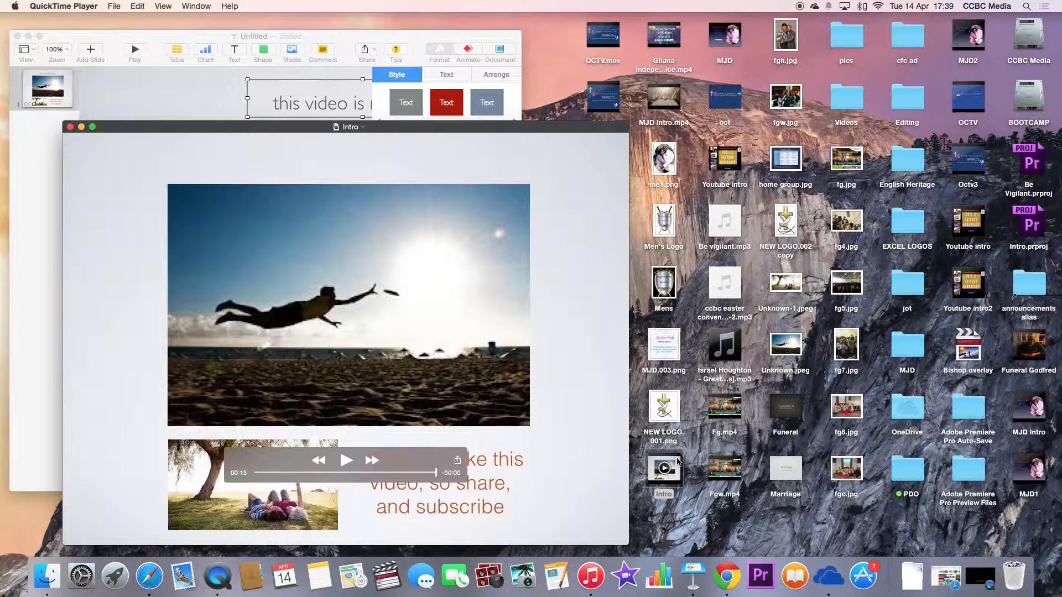
pyautogui.click(347, 463)
pyautogui.press('super+w')
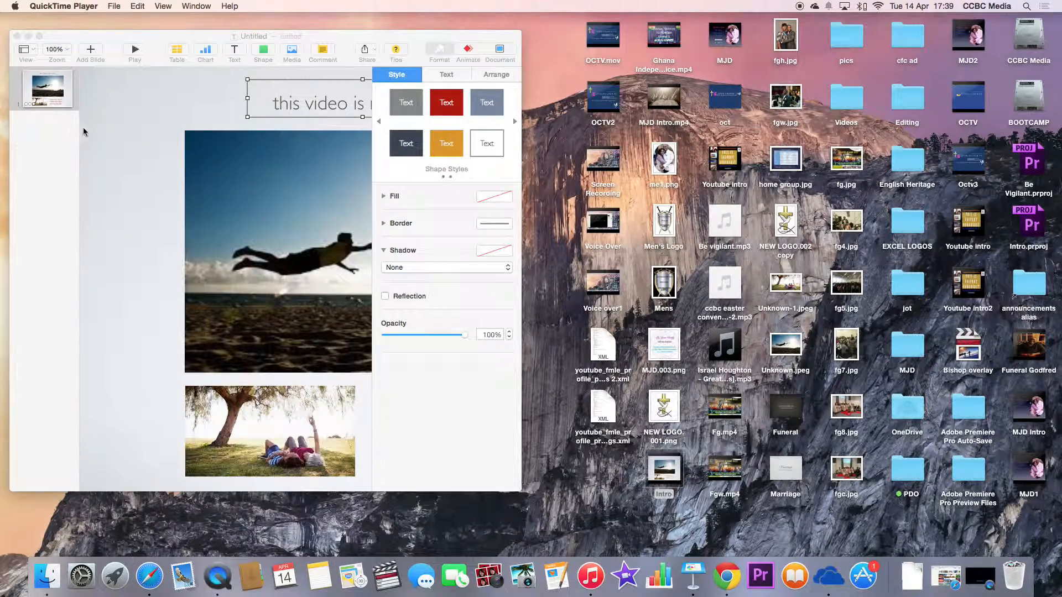
# Step: Return to the Keynote presentation in full screen and select the orange text box
pyautogui.click(39, 37)
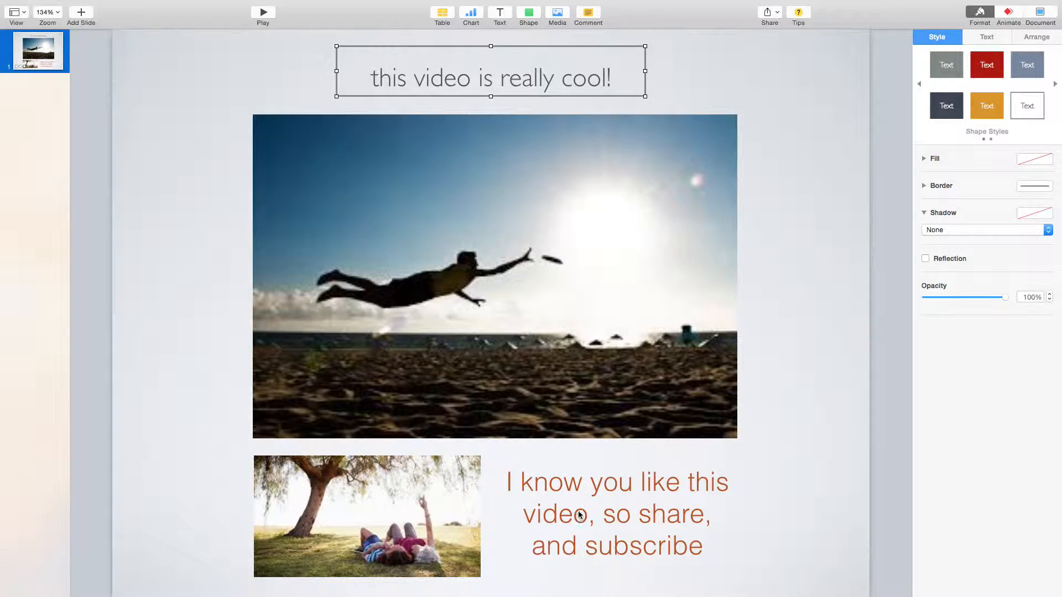
pyautogui.click(581, 511)
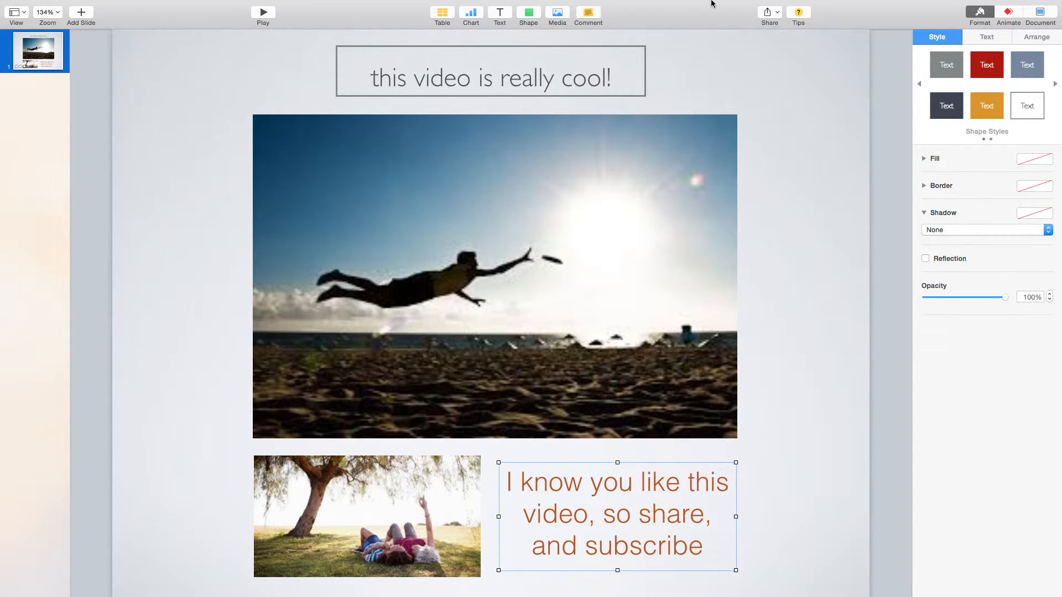
pyautogui.moveTo(737, 2)
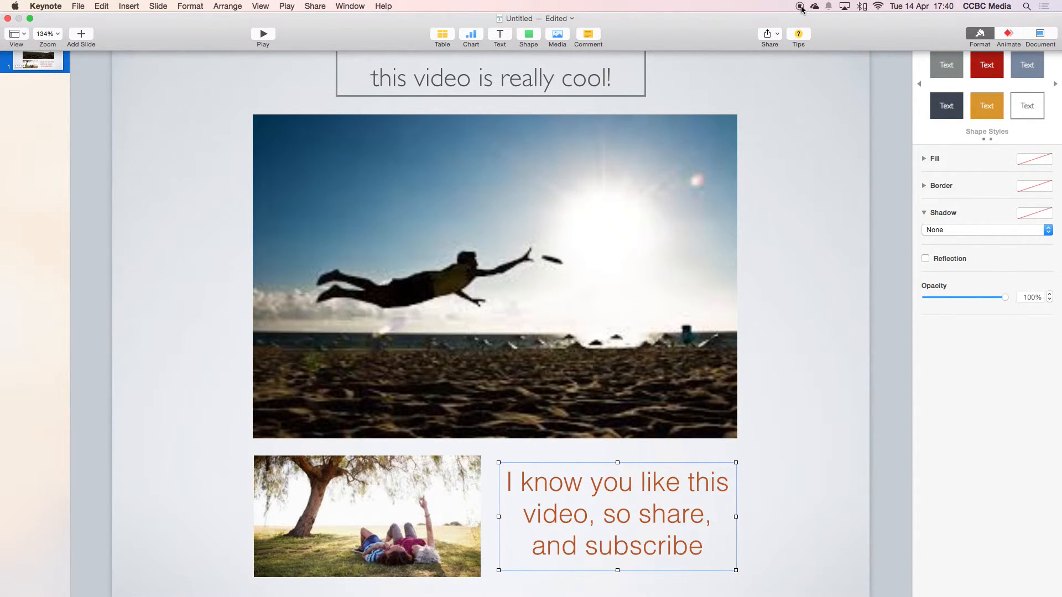